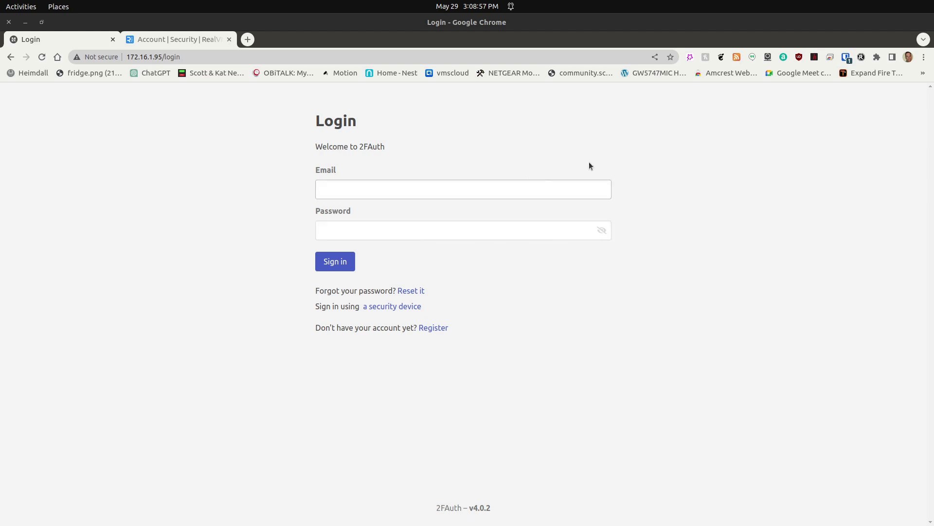
Autofill the saved 2FAuth credentials from the password manager and sign in.
{"action": "left_click", "coordinate": [848, 58]}
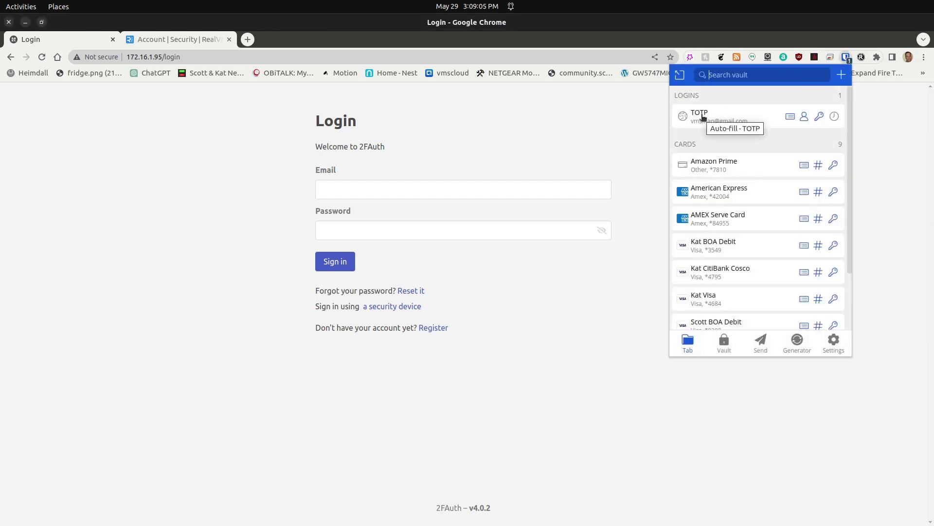
{"action": "left_click", "coordinate": [703, 117]}
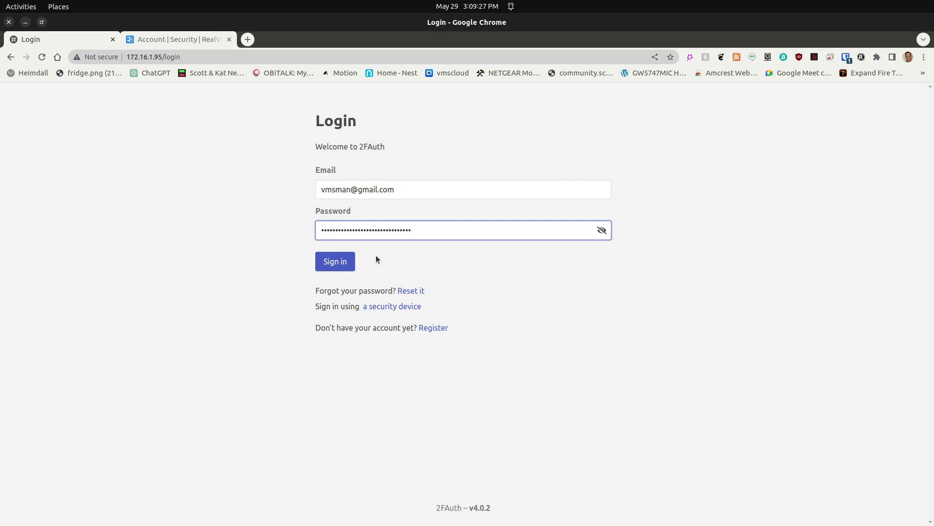
{"action": "left_click", "coordinate": [328, 265]}
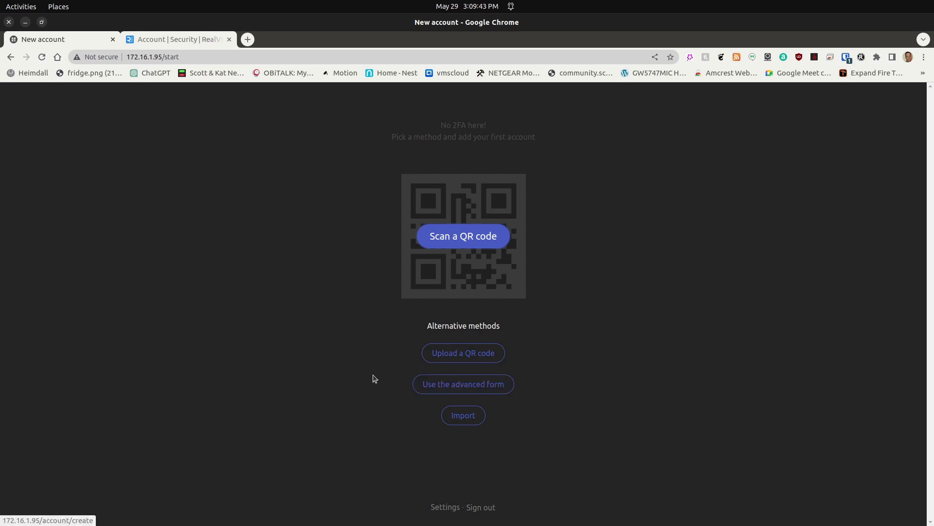
In the advanced form, enter service RealVNC, an account name and a fetched icon, and choose TOTP.
{"action": "left_click", "coordinate": [427, 384]}
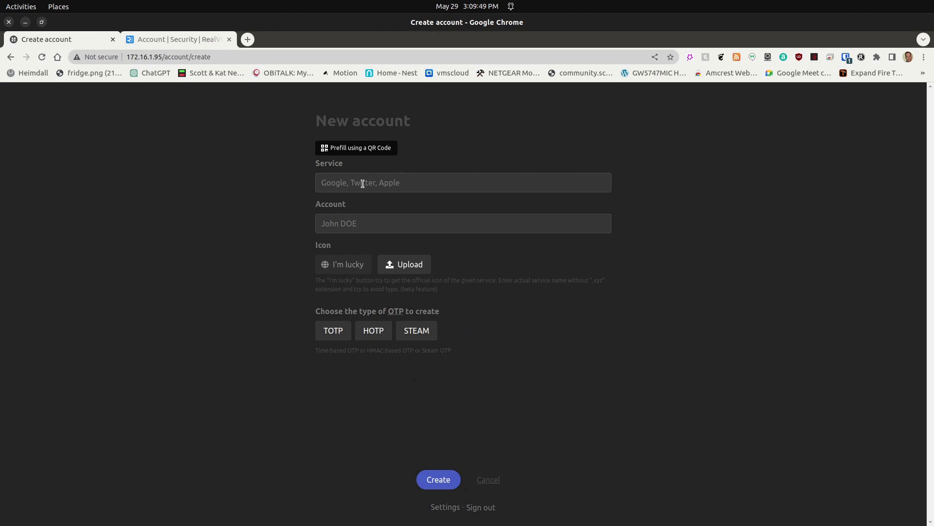
{"action": "left_click", "coordinate": [192, 42]}
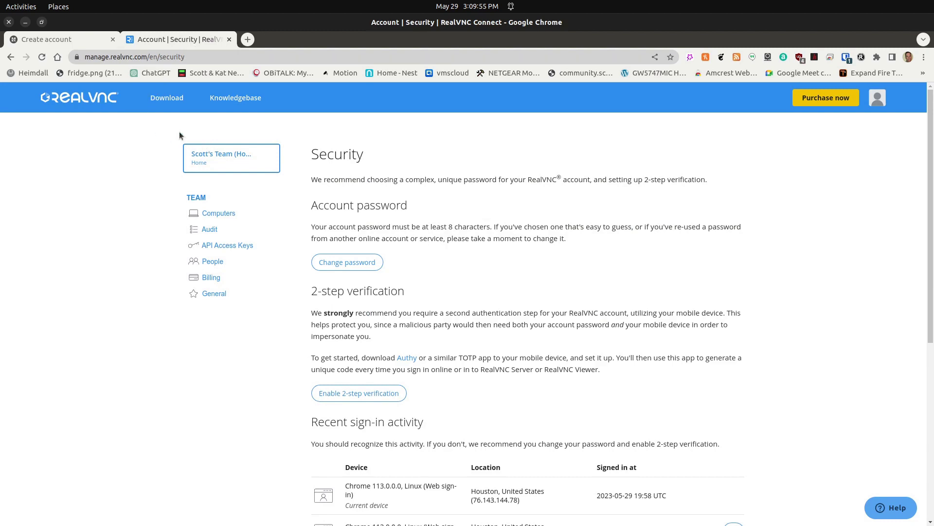
{"action": "left_click", "coordinate": [78, 39]}
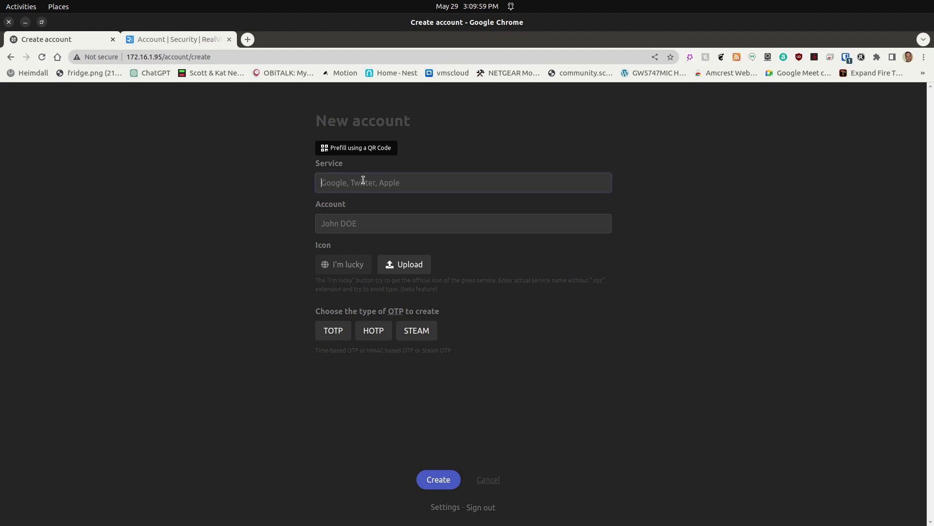
{"action": "type", "text": "RealVNC"}
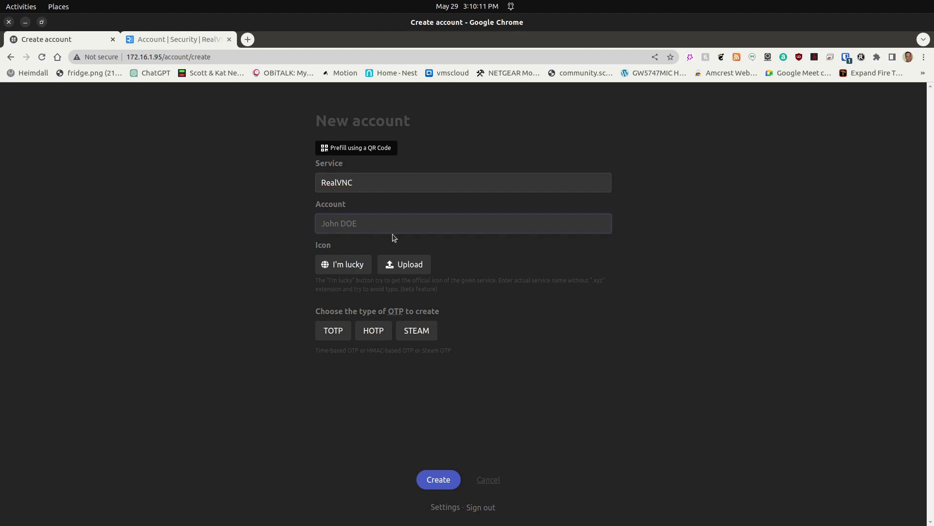
{"action": "type", "text": "Scott"}
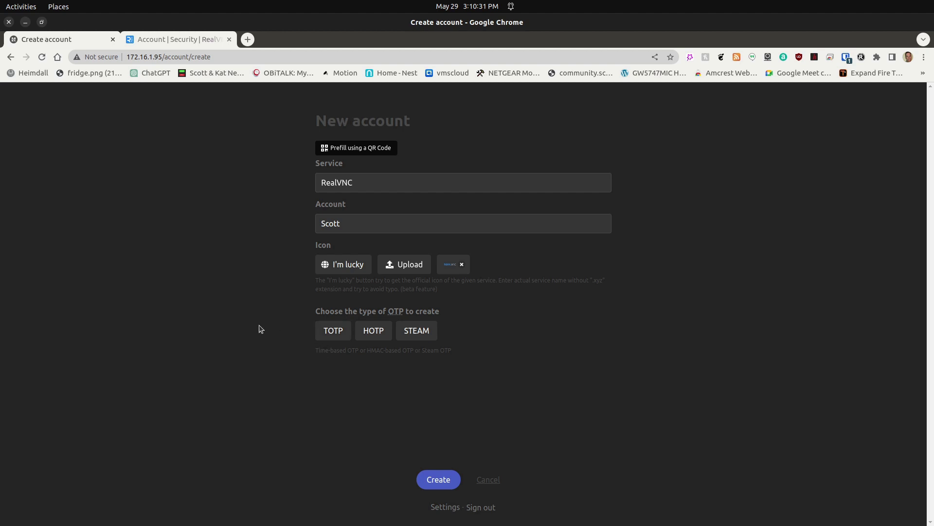
{"action": "left_click", "coordinate": [332, 334]}
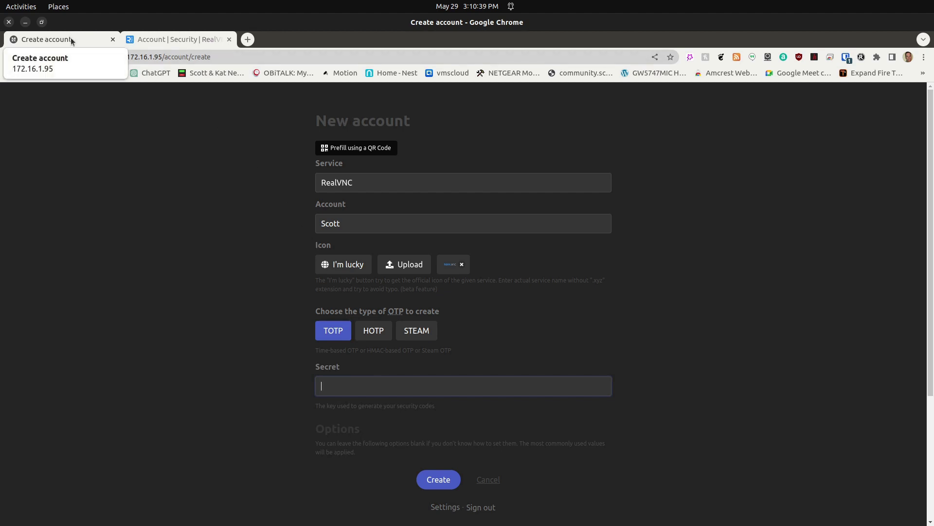
Start RealVNC's Enable 2-step verification setup and copy its secret key.
{"action": "left_click", "coordinate": [147, 39]}
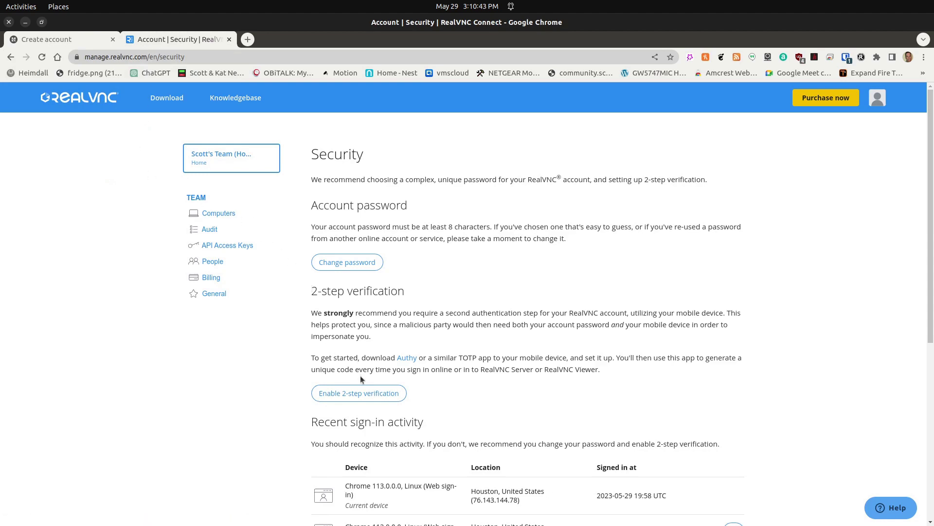
{"action": "left_click", "coordinate": [354, 397]}
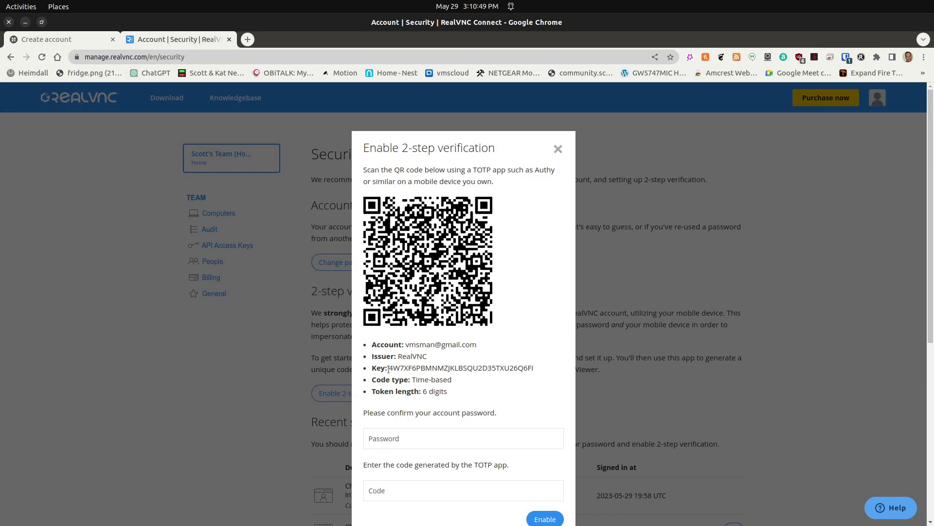
{"action": "left_click_drag", "start_coordinate": [390, 367], "coordinate": [534, 367]}
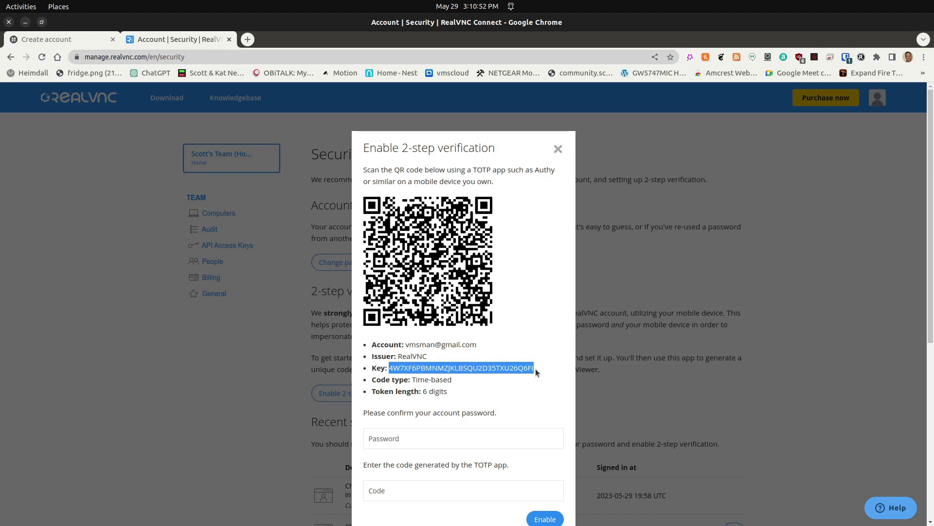
{"action": "right_click", "coordinate": [509, 367]}
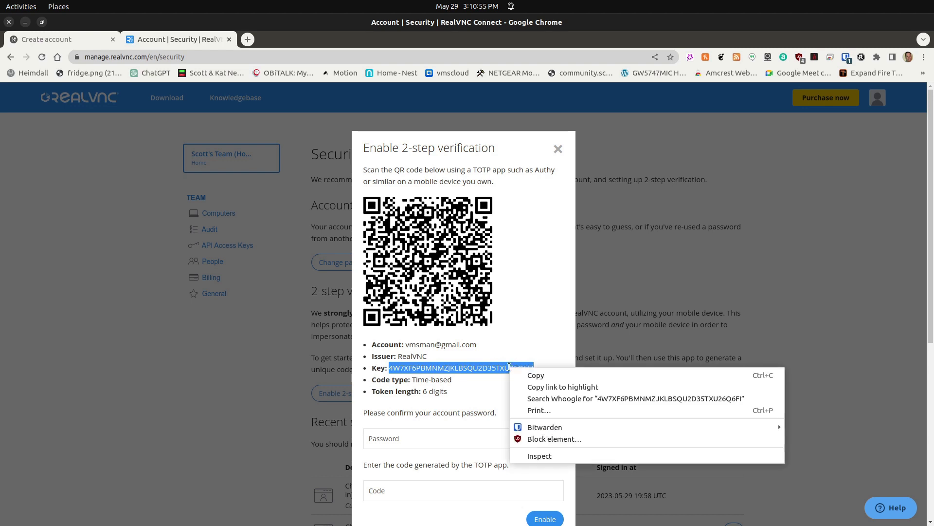
{"action": "left_click", "coordinate": [534, 375]}
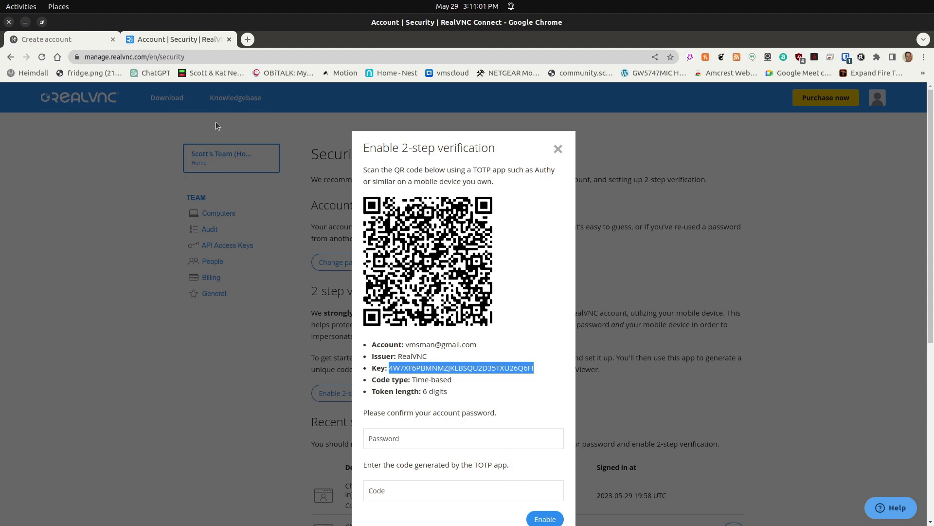
Paste the RealVNC key into 2FAuth's Secret field, test it, and copy the shown code.
{"action": "left_click", "coordinate": [88, 43]}
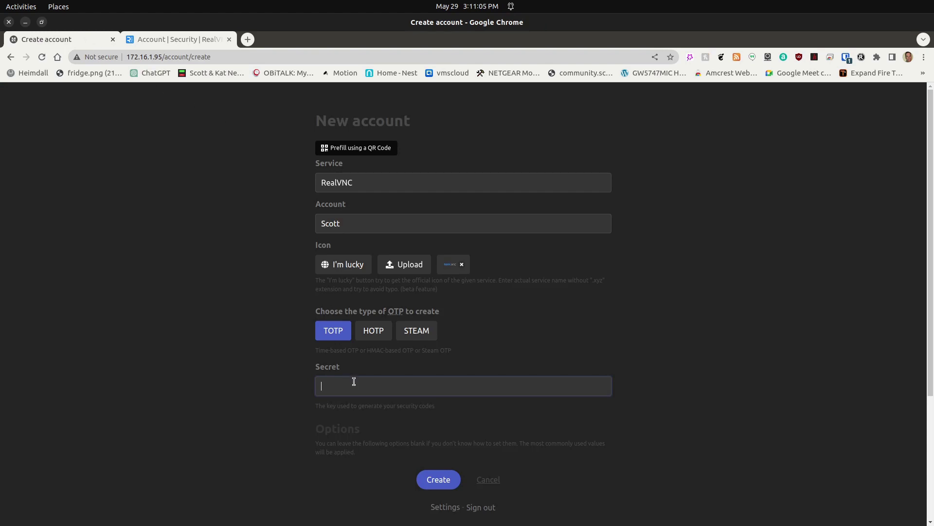
{"action": "key", "text": "ctrl+v"}
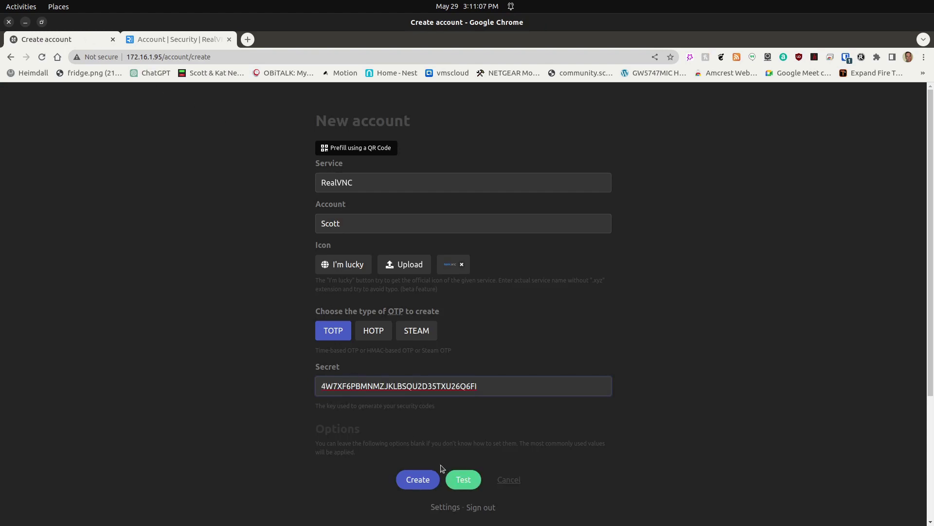
{"action": "left_click", "coordinate": [463, 479]}
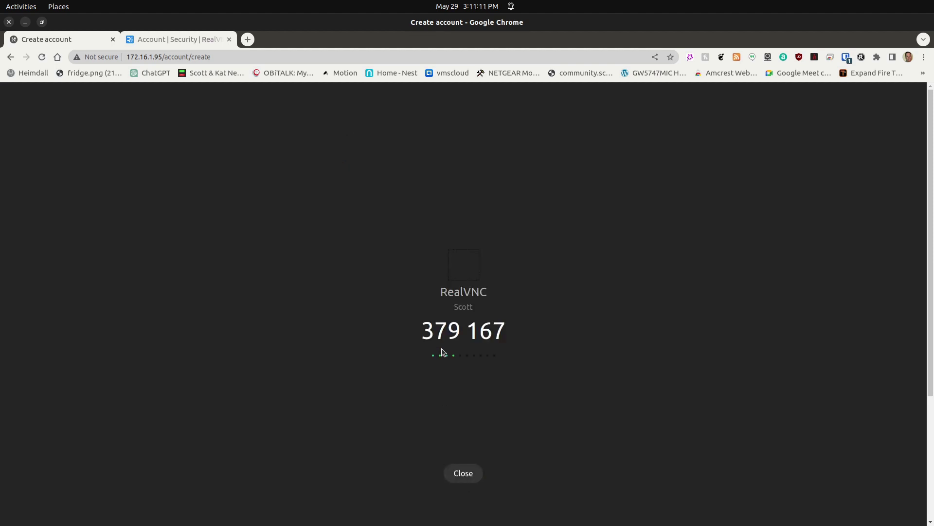
{"action": "left_click", "coordinate": [444, 334]}
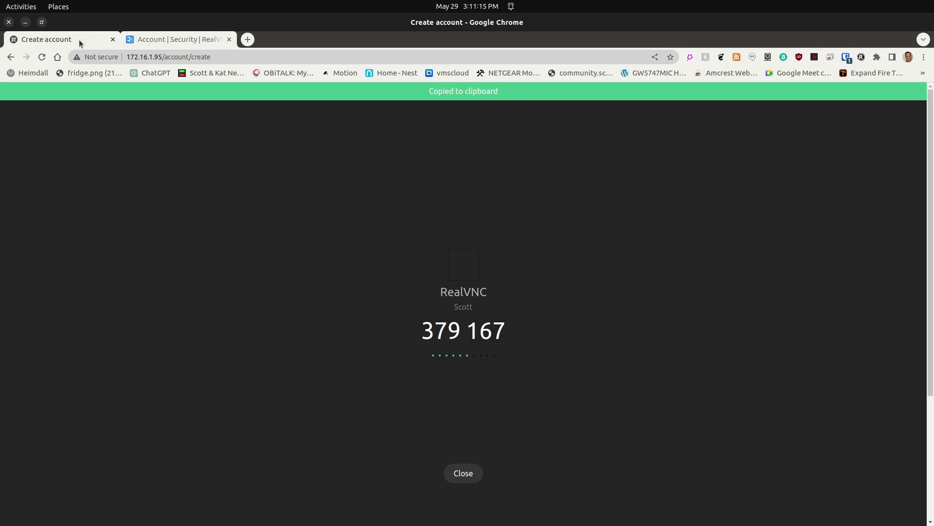
Paste the 2FAuth one-time code into RealVNC's Code field.
{"action": "left_click", "coordinate": [172, 43]}
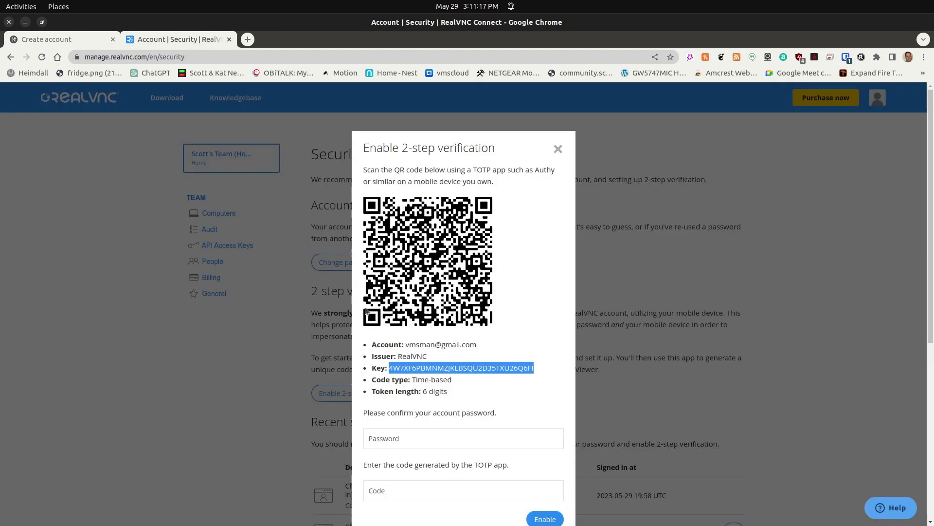
{"action": "left_click", "coordinate": [396, 491]}
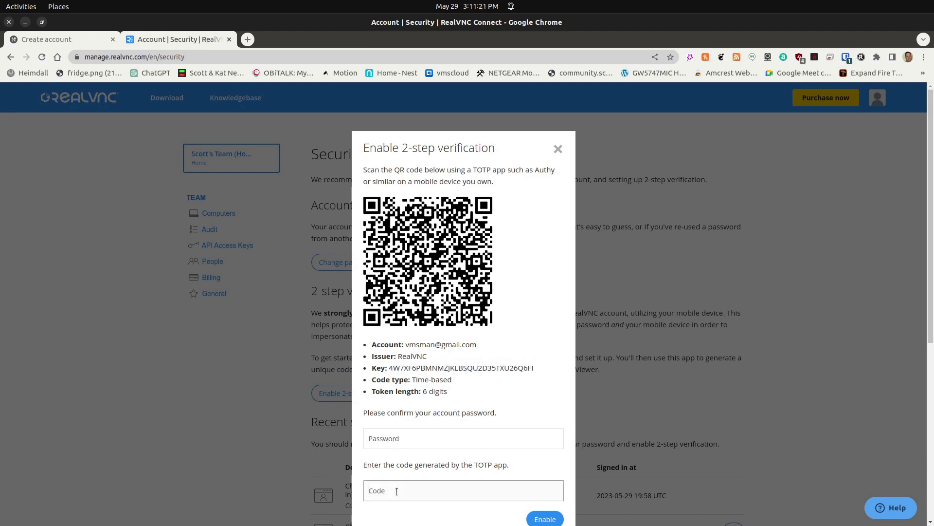
{"action": "key", "text": "ctrl+v"}
Copy the RealVNC account password from the saved login and paste it into Password.
{"action": "left_click", "coordinate": [416, 436]}
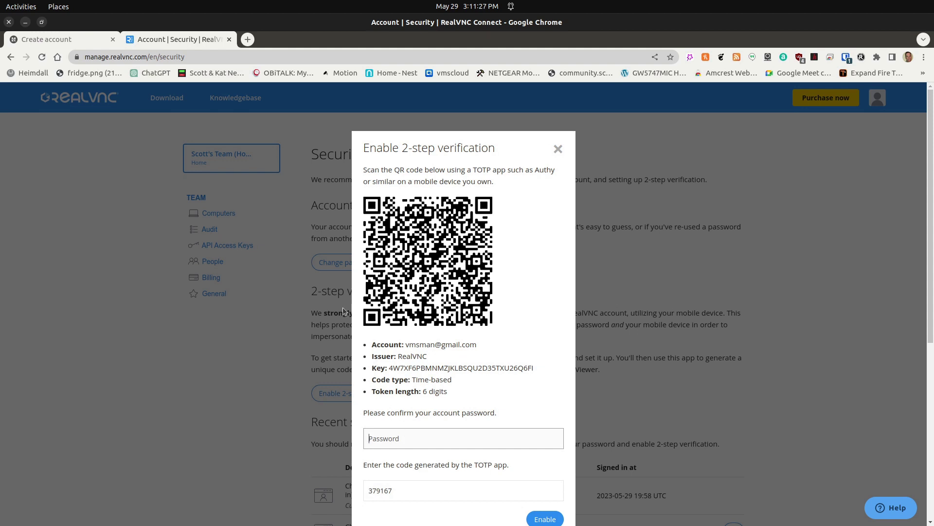
{"action": "left_click", "coordinate": [845, 58]}
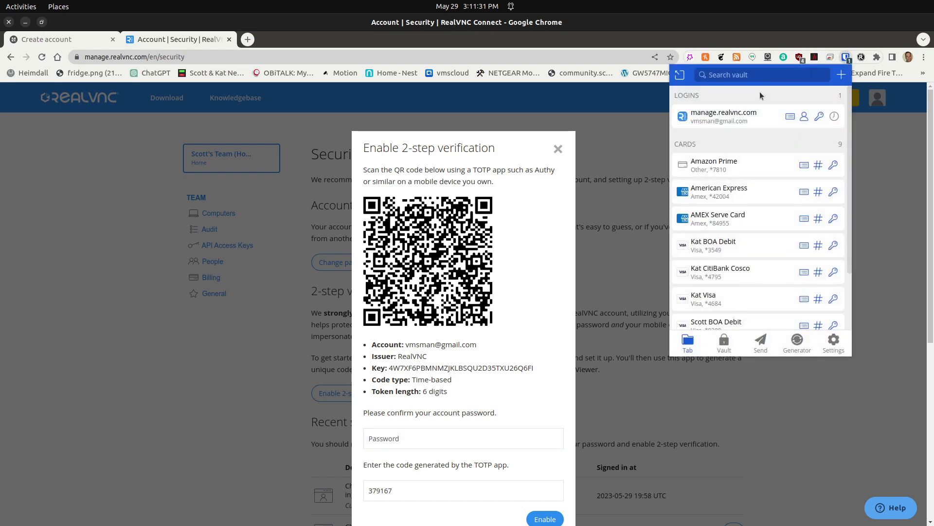
{"action": "left_click", "coordinate": [791, 117]}
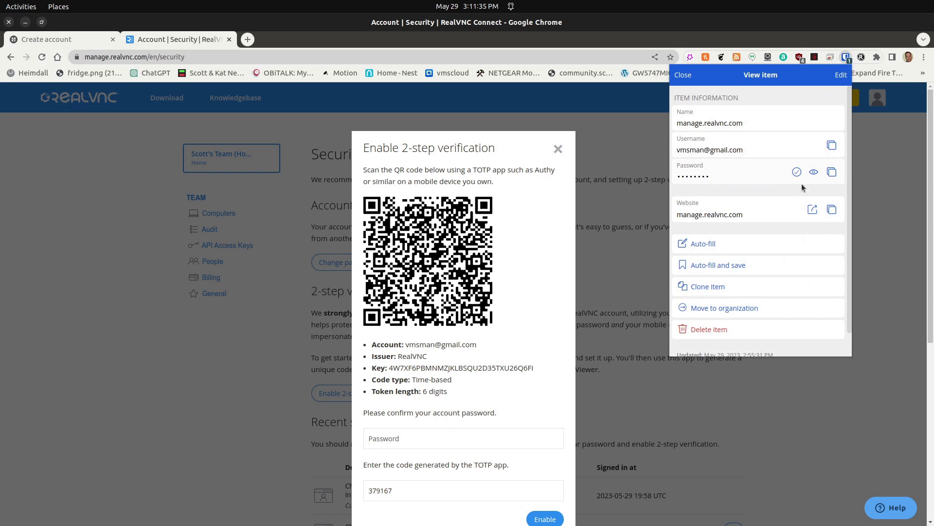
{"action": "left_click", "coordinate": [832, 172]}
{"action": "left_click", "coordinate": [408, 439]}
{"action": "key", "text": "ctrl+v"}
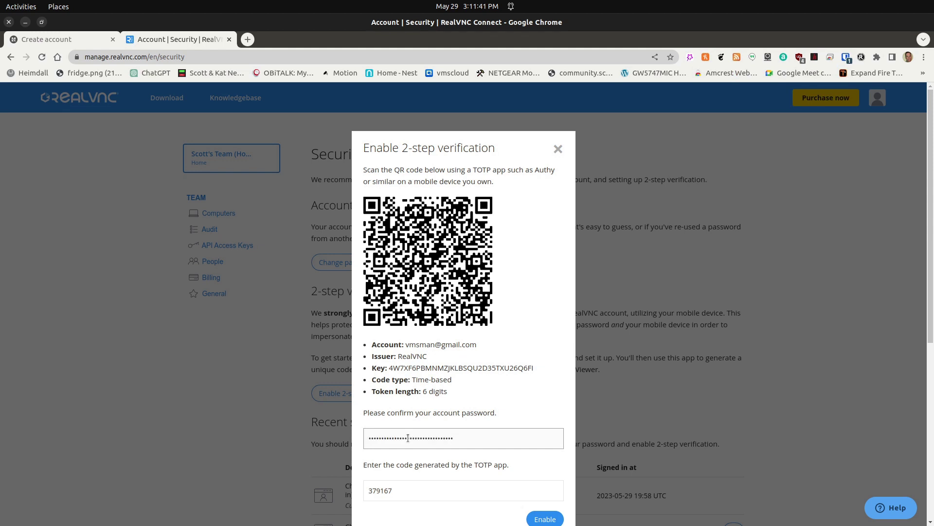
{"action": "left_click", "coordinate": [423, 492]}
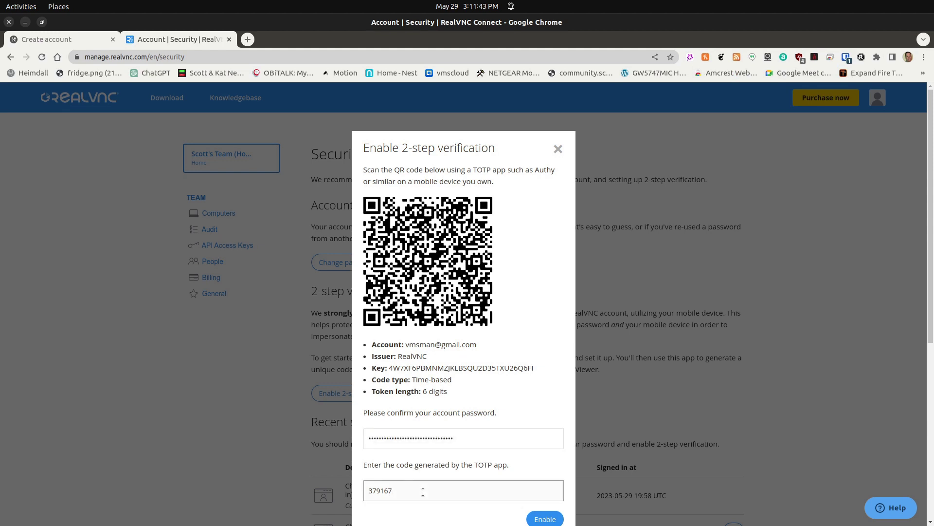
Copy the fresh RealVNC one-time code from the 2FAuth preview.
{"action": "left_click", "coordinate": [75, 40]}
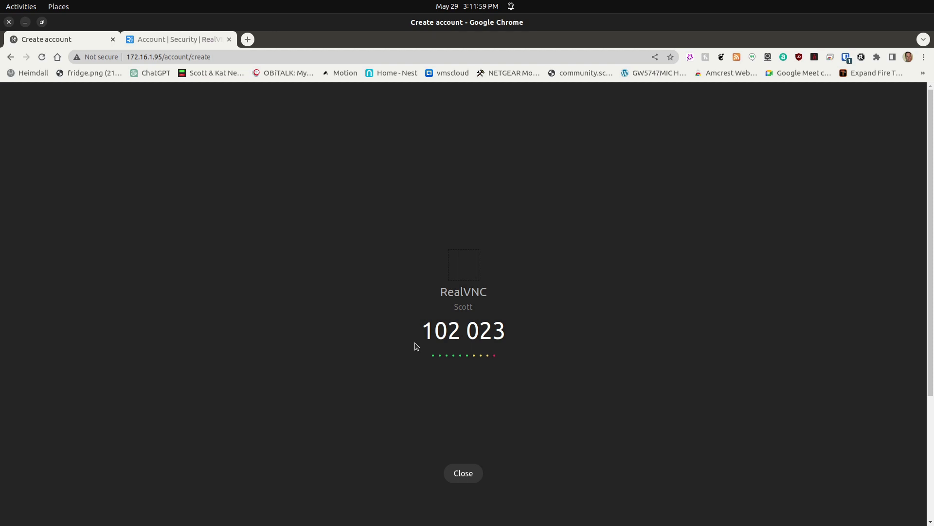
{"action": "left_click", "coordinate": [456, 335]}
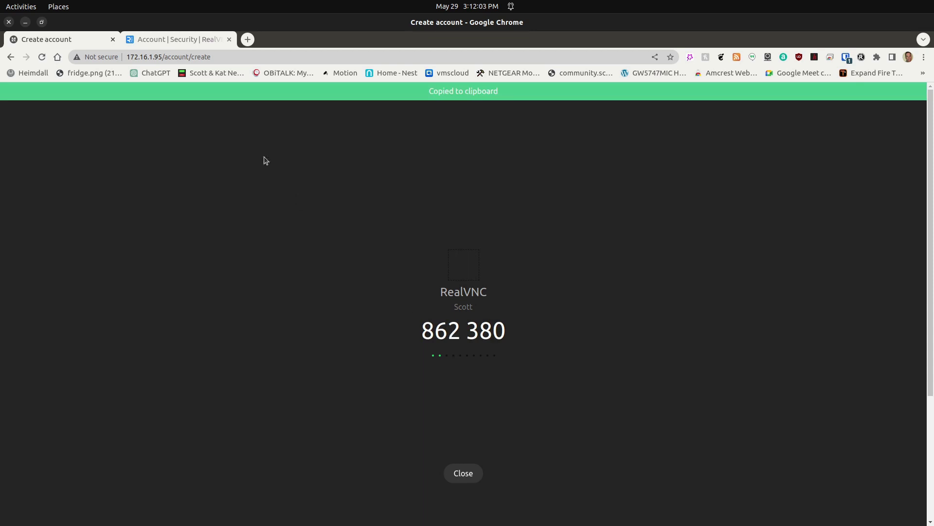
Replace the old code with the fresh one, enable 2-step verification, and dismiss the backup-codes notice.
{"action": "left_click", "coordinate": [166, 41]}
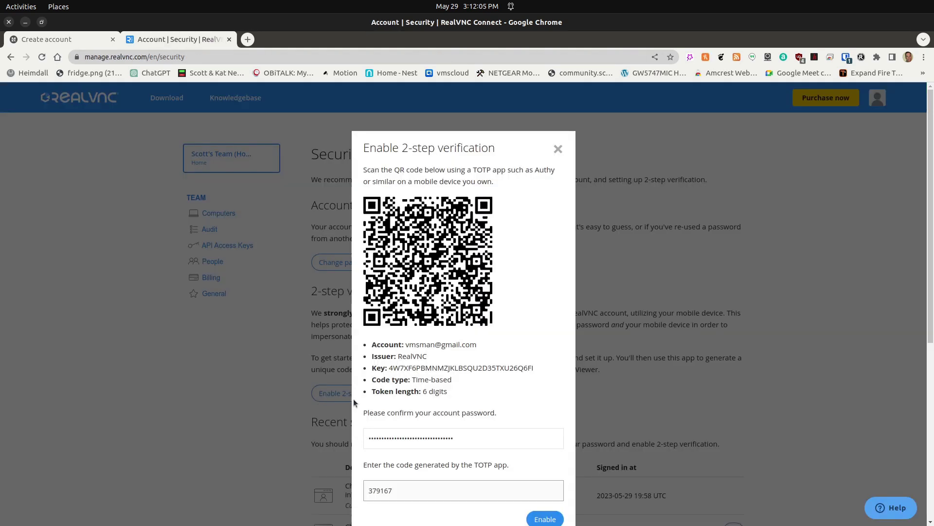
{"action": "left_click_drag", "start_coordinate": [420, 490], "coordinate": [361, 479]}
{"action": "key", "text": "ctrl+v"}
{"action": "left_click", "coordinate": [533, 519]}
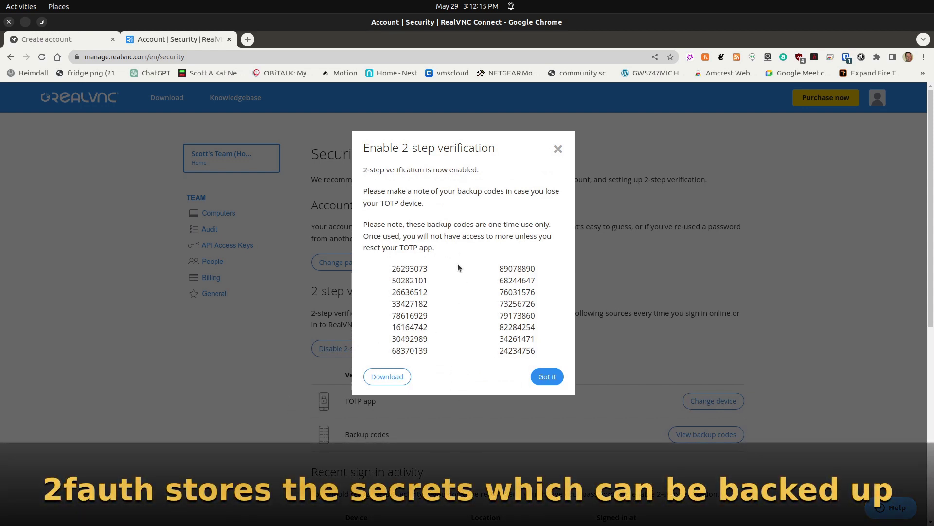
{"action": "left_click", "coordinate": [543, 377]}
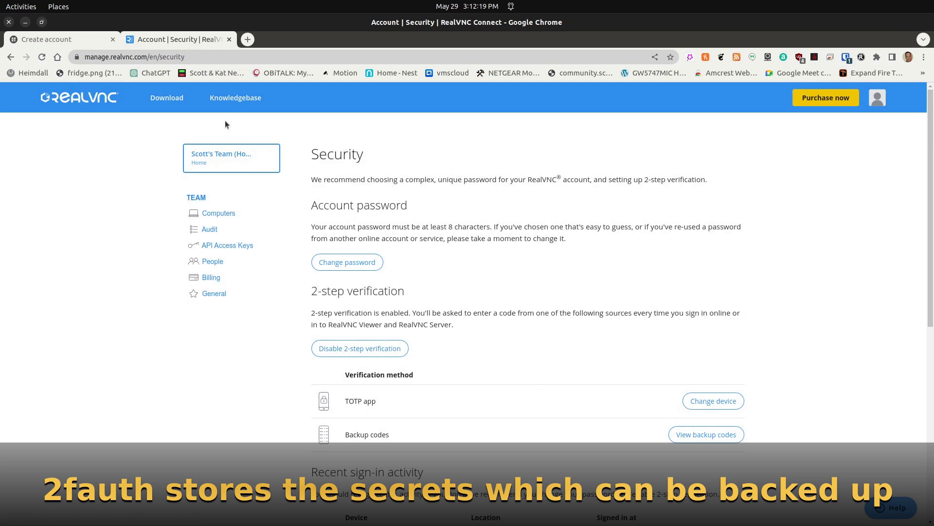
Close the code preview and create the RealVNC account in 2FAuth.
{"action": "left_click", "coordinate": [55, 41]}
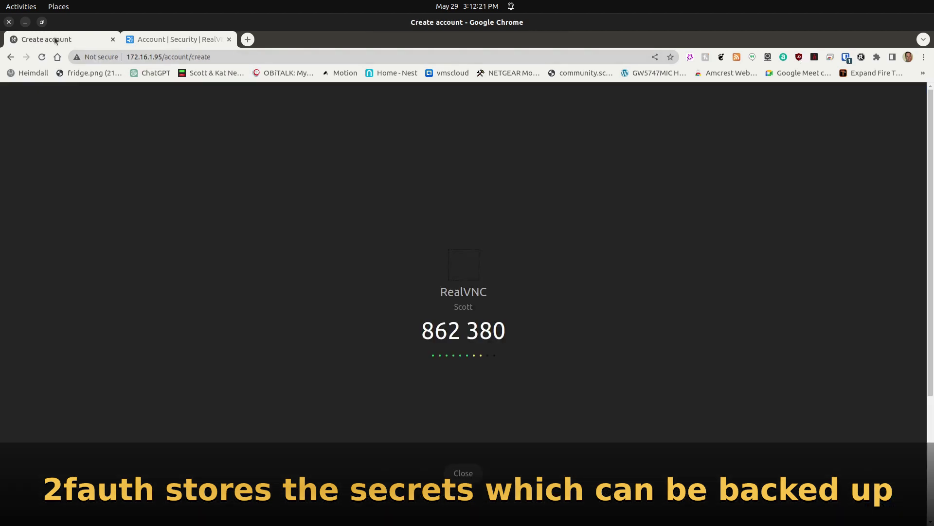
{"action": "left_click", "coordinate": [463, 473]}
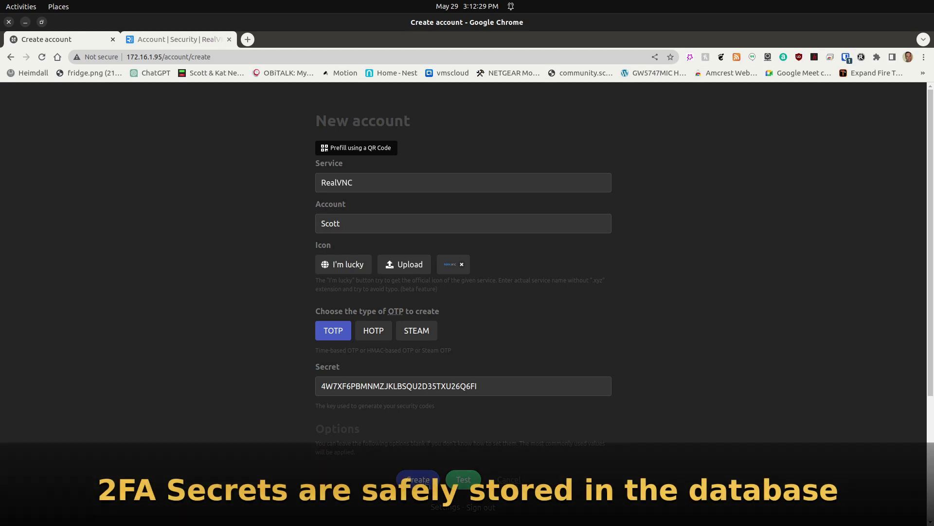
{"action": "left_click", "coordinate": [418, 480]}
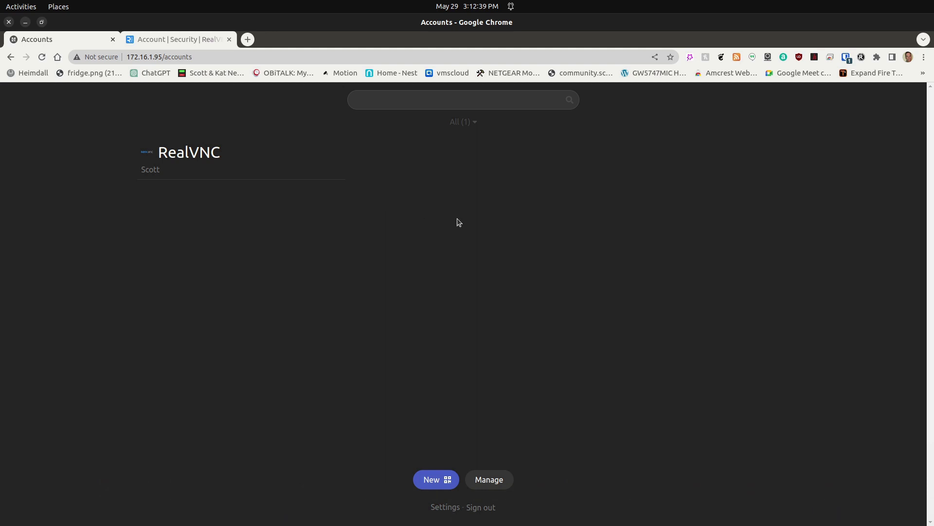
{"action": "left_click", "coordinate": [183, 154]}
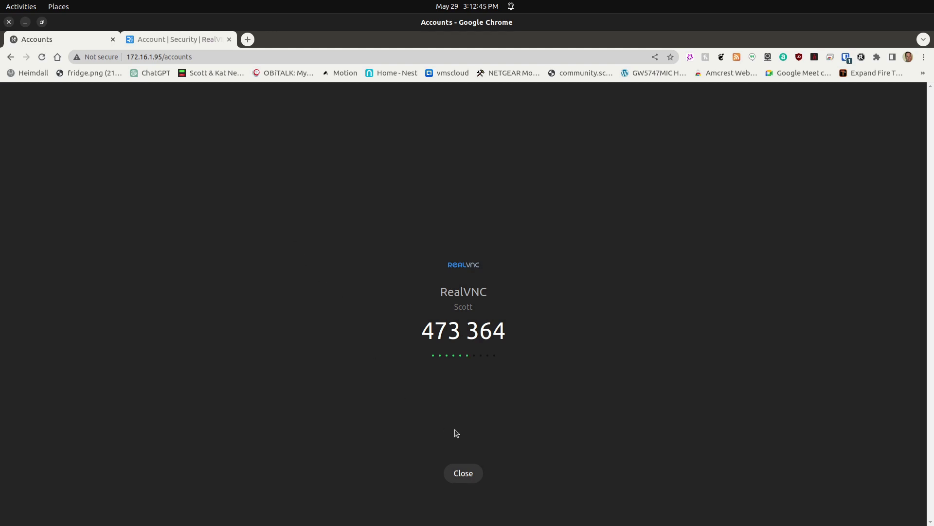
{"action": "left_click", "coordinate": [463, 473]}
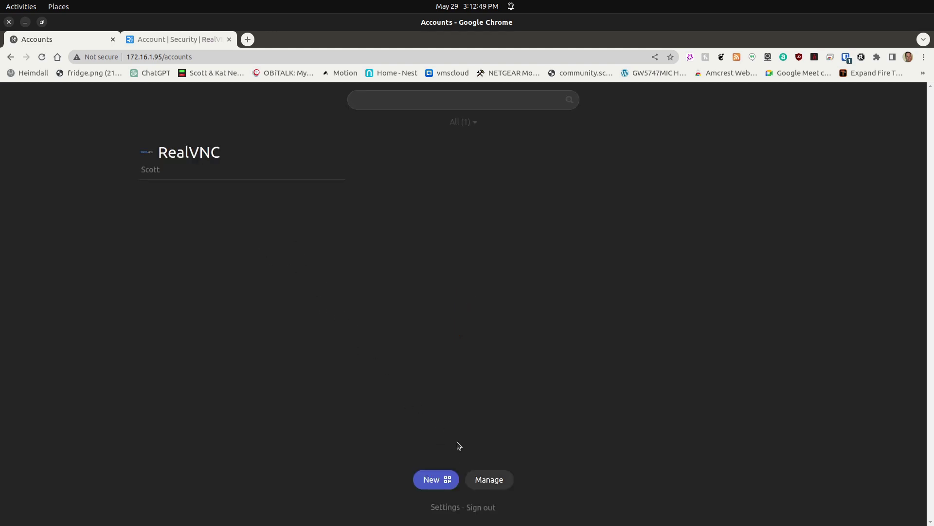
{"action": "left_click", "coordinate": [494, 487]}
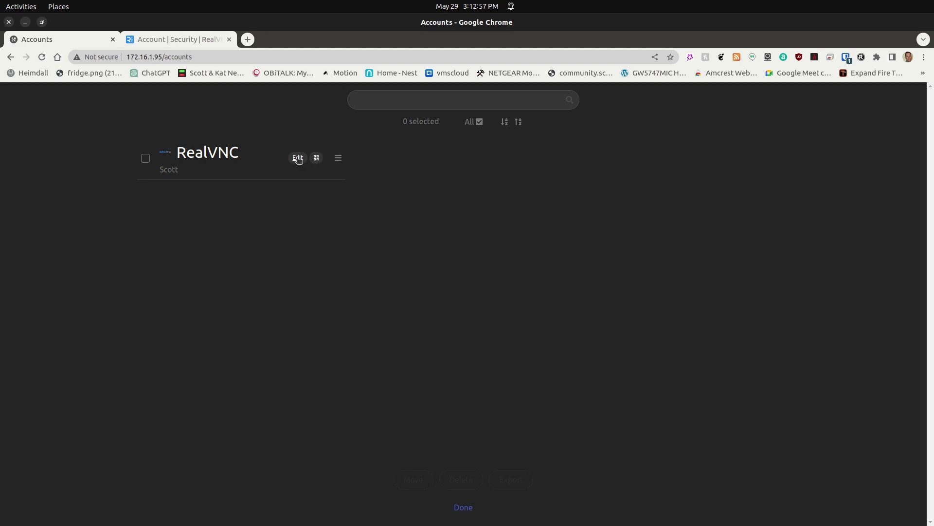
{"action": "left_click", "coordinate": [298, 159]}
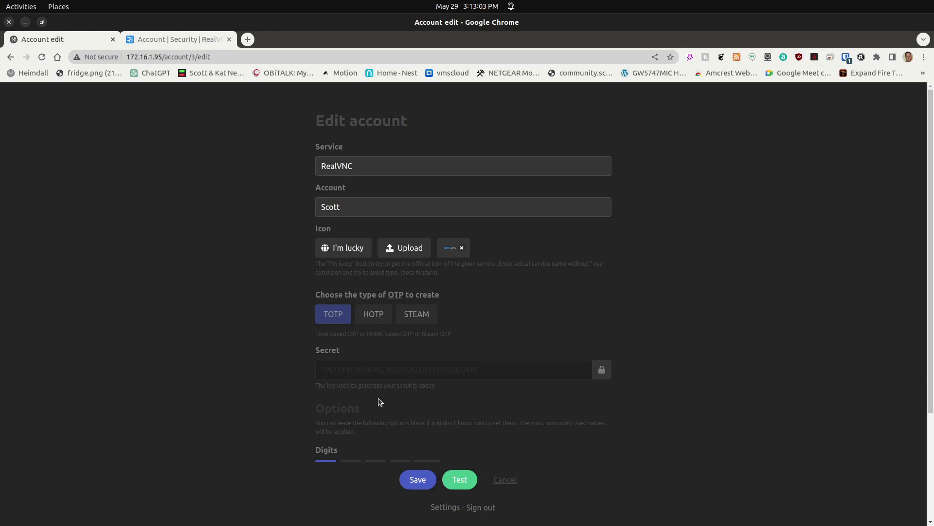
{"action": "left_click", "coordinate": [418, 480]}
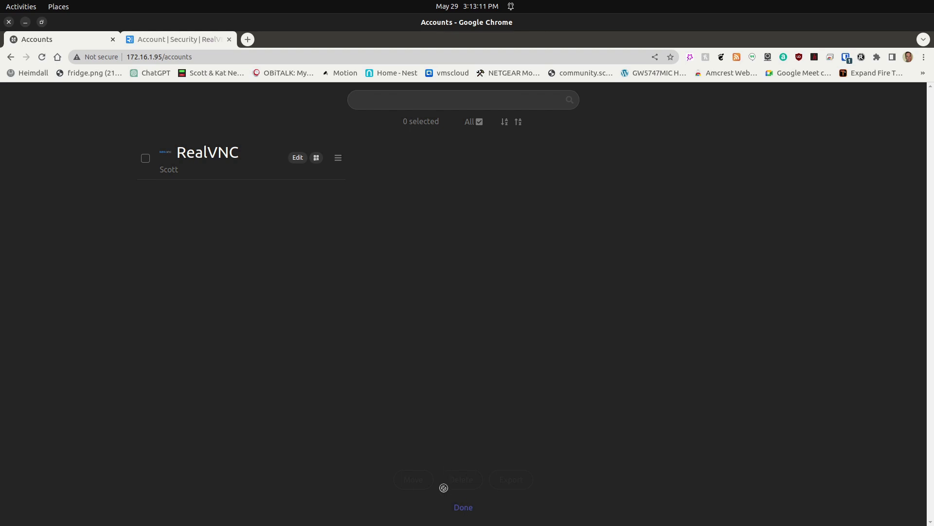
{"action": "left_click", "coordinate": [466, 508]}
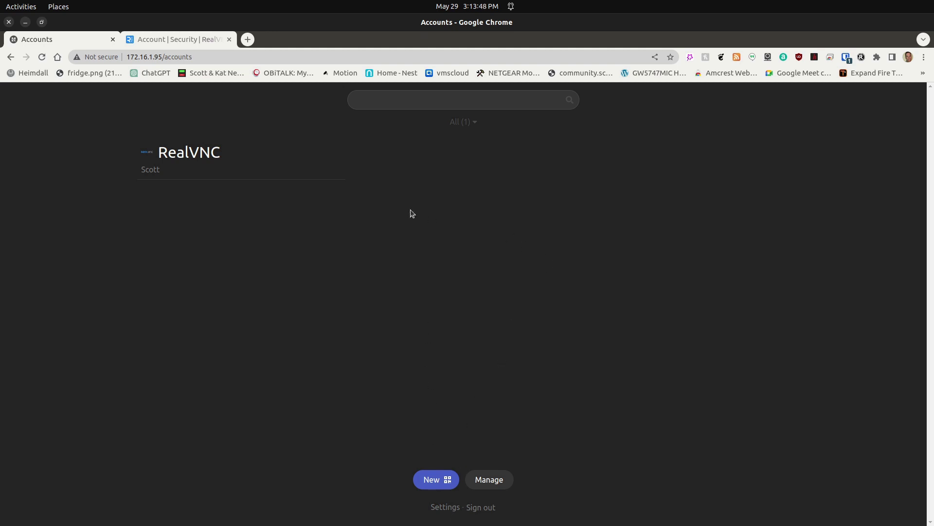
Open 2FAuth settings and go through the Account, OAuth and WebAuthn tabs.
{"action": "left_click", "coordinate": [443, 508]}
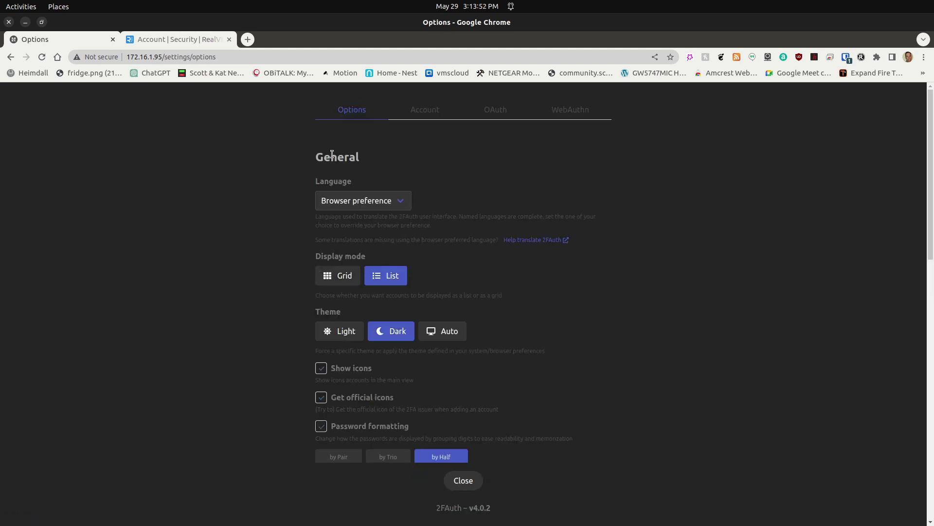
{"action": "left_click", "coordinate": [426, 109]}
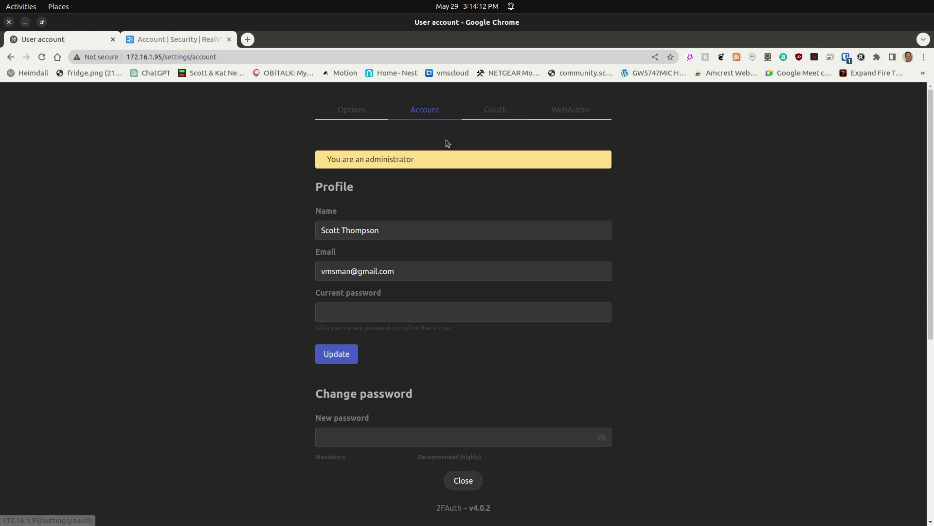
{"action": "left_click", "coordinate": [492, 115]}
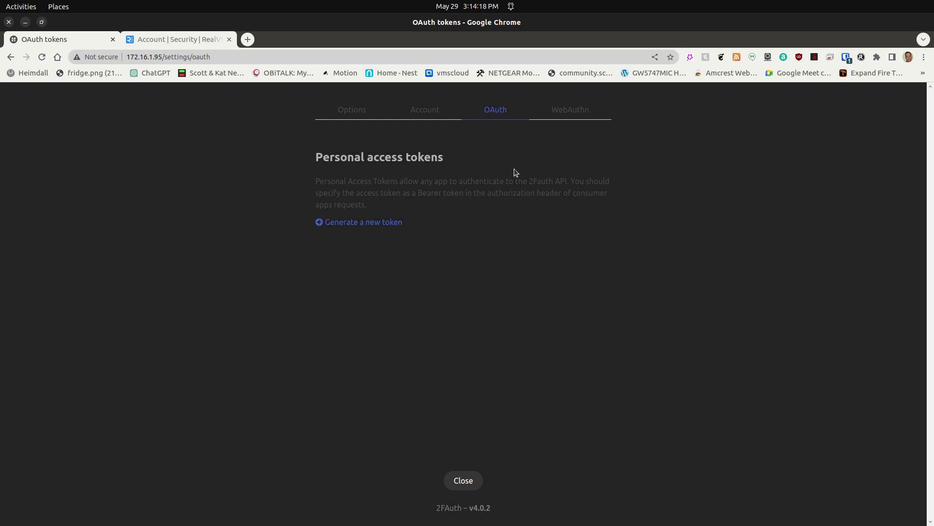
{"action": "left_click", "coordinate": [579, 113]}
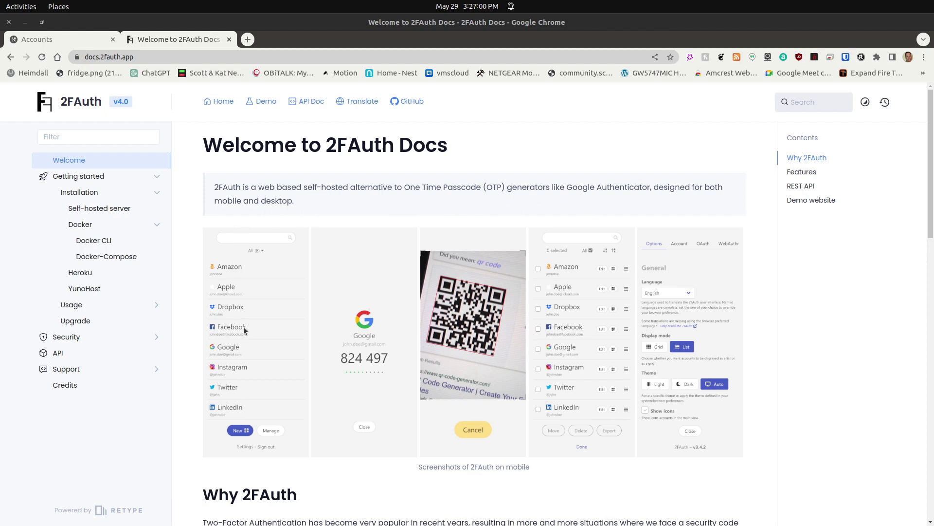
Scroll the docs home page and open Installation > Docker > Docker-Compose from the sidebar.
{"action": "scroll", "coordinate": [261, 400], "scroll_direction": "down", "scroll_amount": 8}
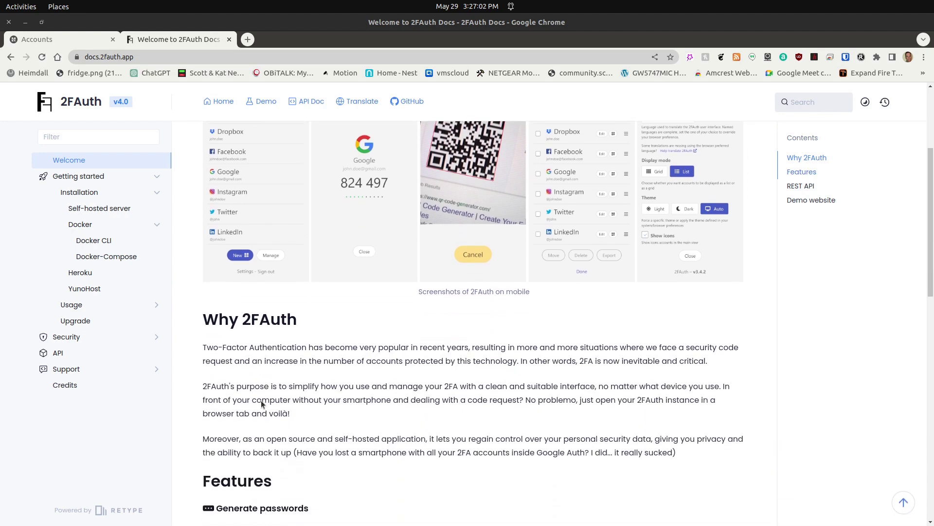
{"action": "scroll", "coordinate": [262, 404], "scroll_direction": "down", "scroll_amount": 1}
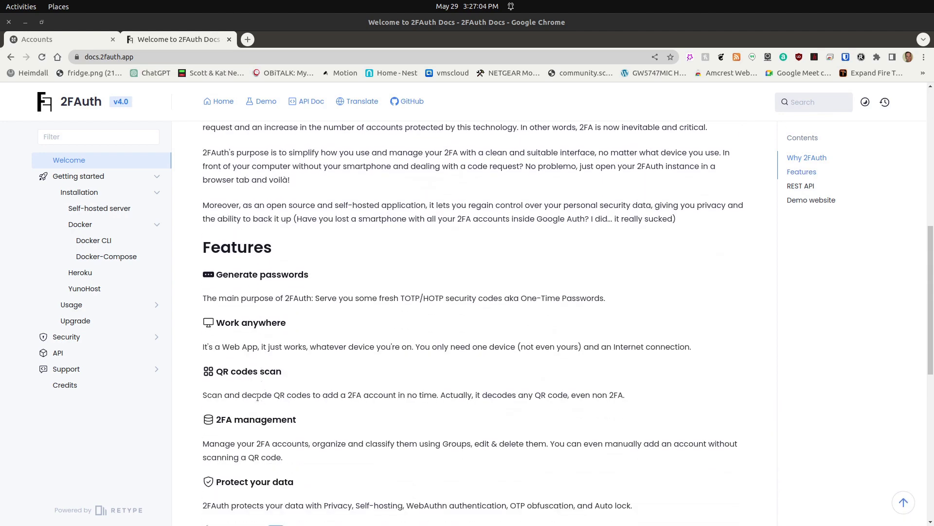
{"action": "left_click", "coordinate": [104, 194]}
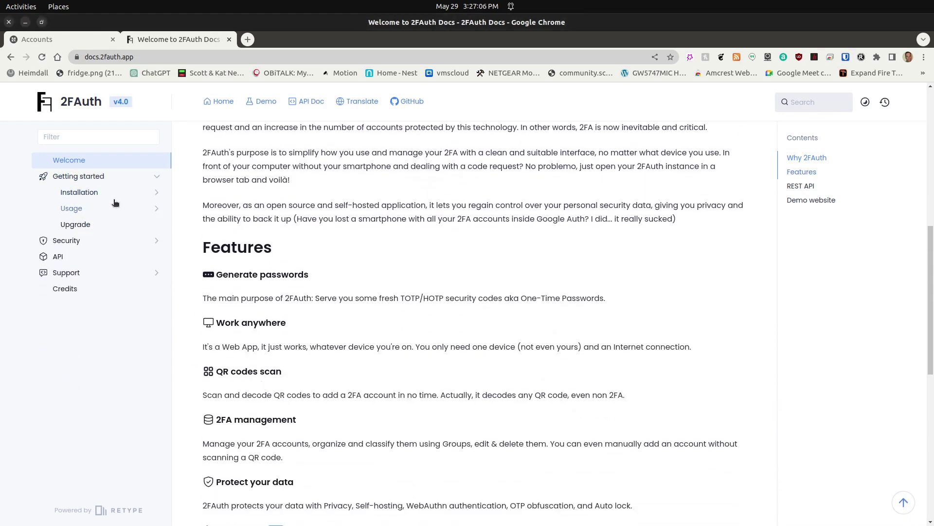
{"action": "left_click", "coordinate": [156, 192]}
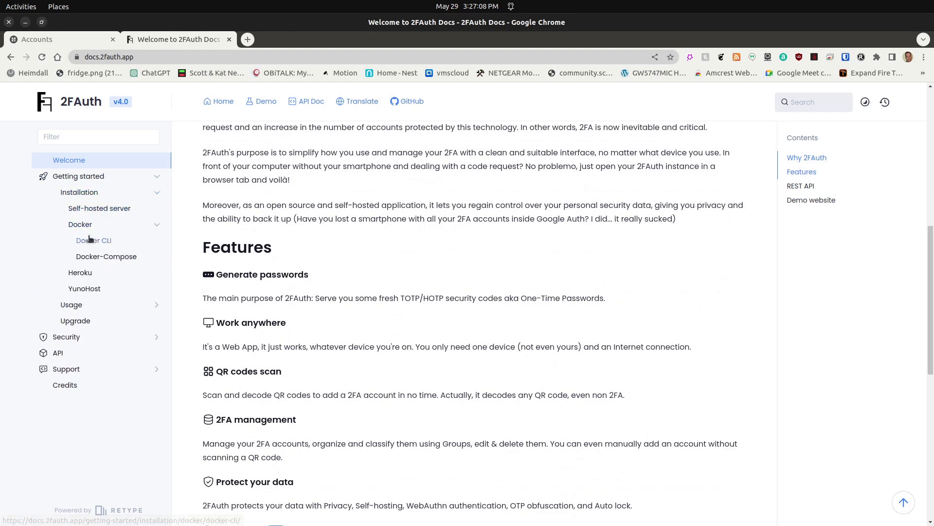
{"action": "left_click", "coordinate": [93, 258]}
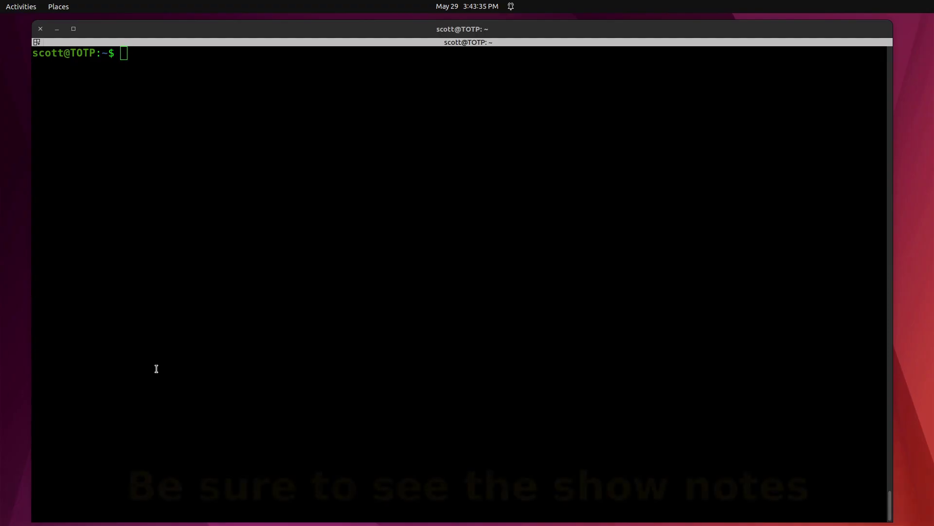
List the home folder, move into TOTP, and confirm it holds only docker-compose.yml.
{"action": "left_click", "coordinate": [156, 368]}
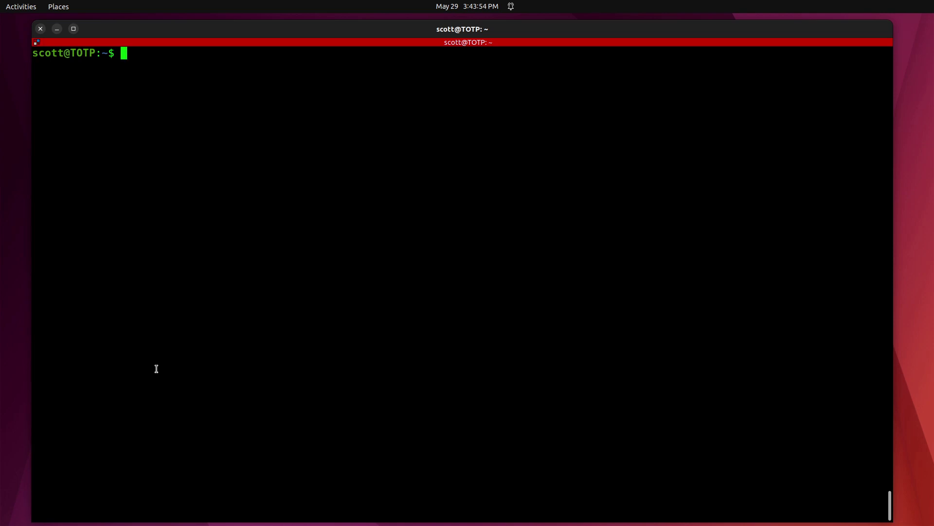
{"action": "type", "text": "ls"}
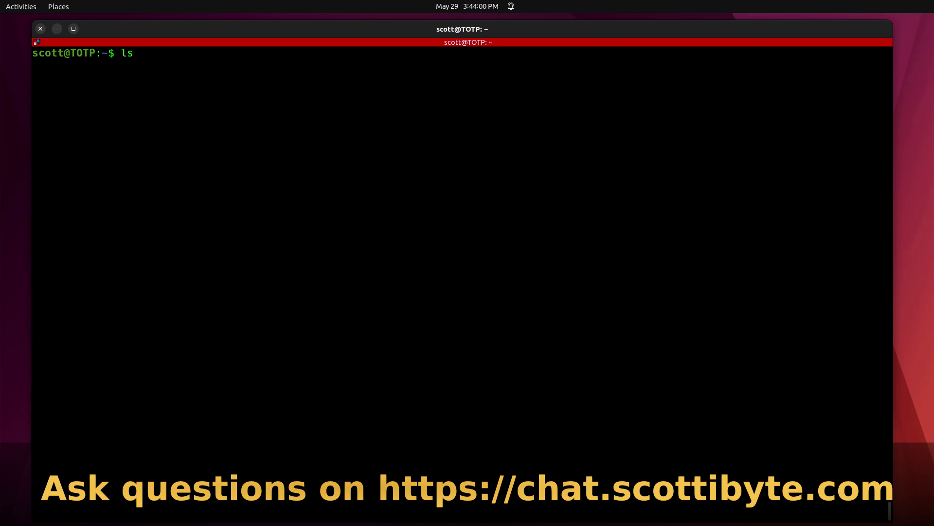
{"action": "key", "text": "Return"}
{"action": "type", "text": "cd "}
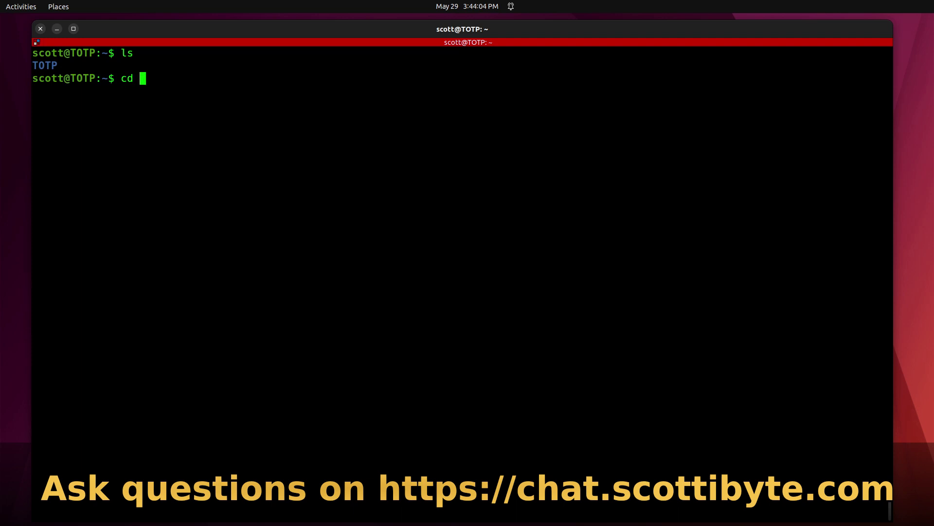
{"action": "type", "text": "TOTP"}
{"action": "key", "text": "Return"}
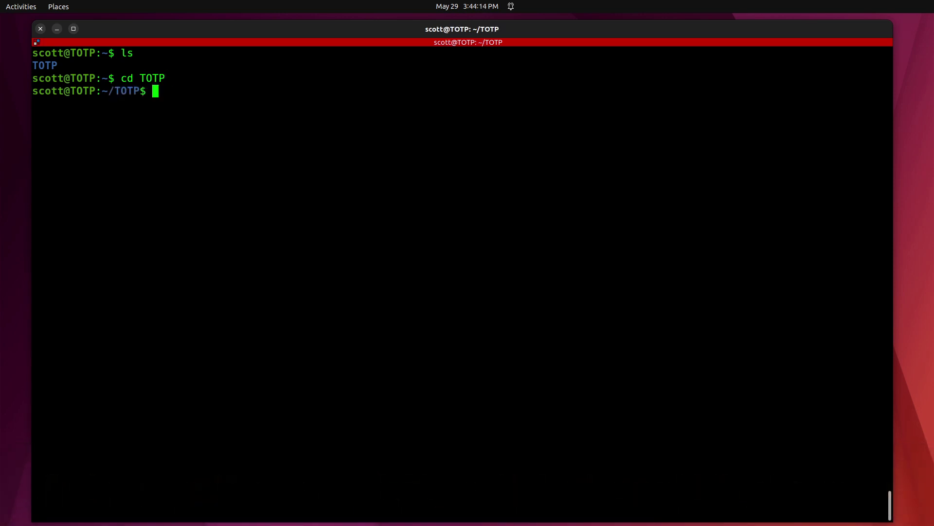
{"action": "type", "text": "ls"}
{"action": "key", "text": "Return"}
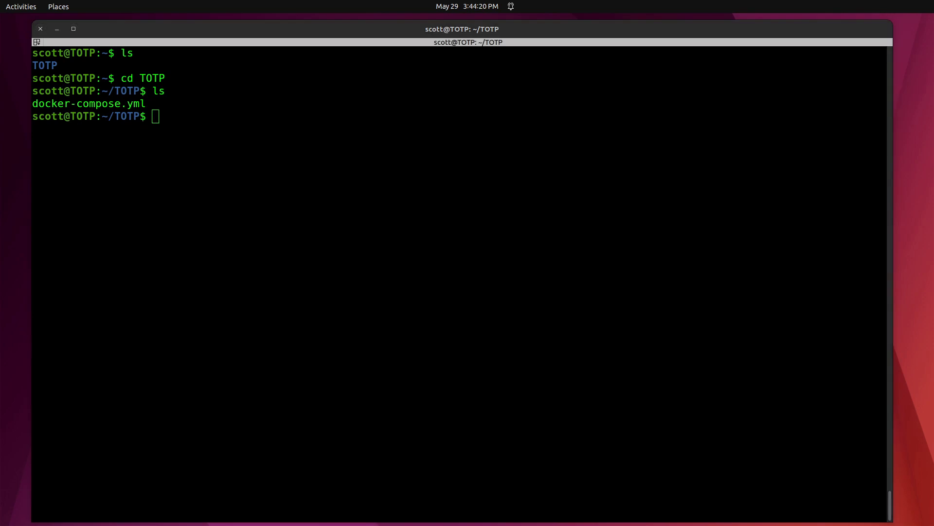
Create a 2fauth folder inside TOTP with mkdir.
{"action": "left_click", "coordinate": [141, 283]}
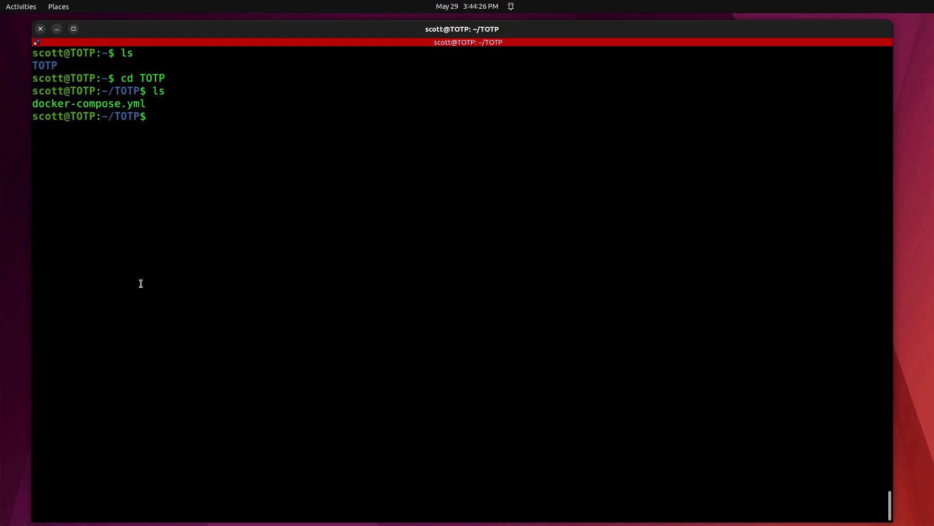
{"action": "type", "text": "mkdir 2fauth"}
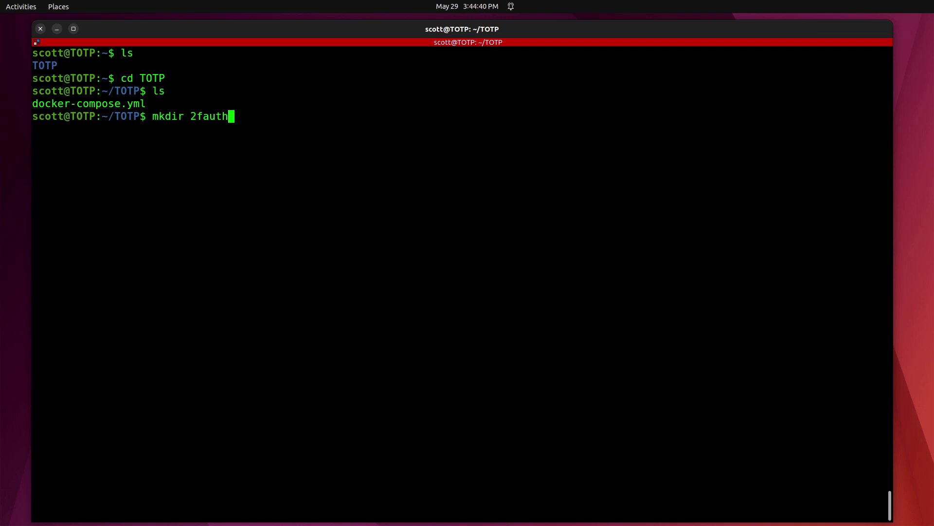
{"action": "key", "text": "Return"}
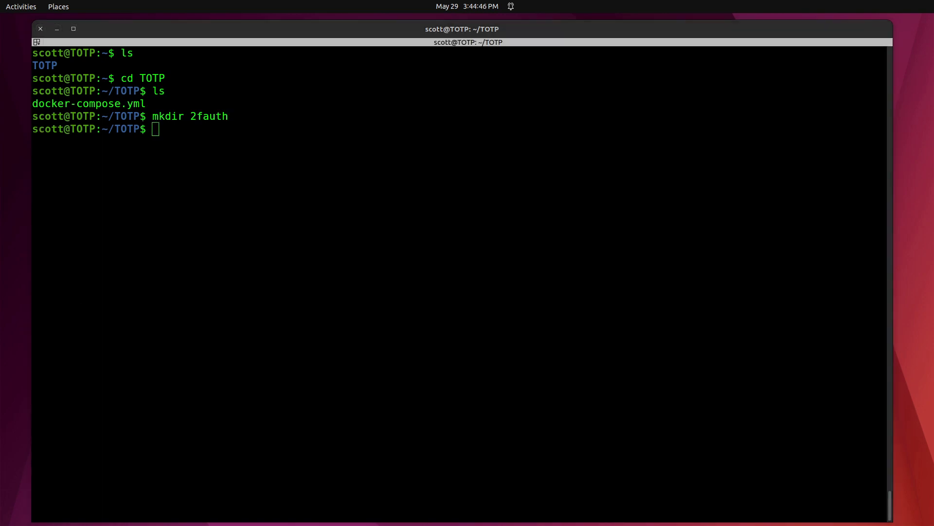
Give the 2fauth folder owner 1000:1000 and permissions 700 using sudo chown and chmod.
{"action": "left_click", "coordinate": [117, 282]}
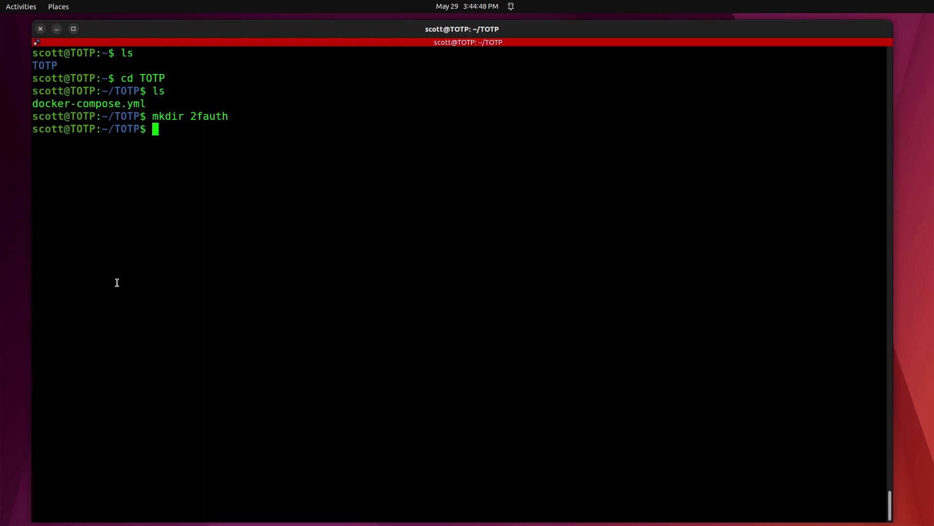
{"action": "type", "text": "sudo chown -R 1000:1000 2fauth"}
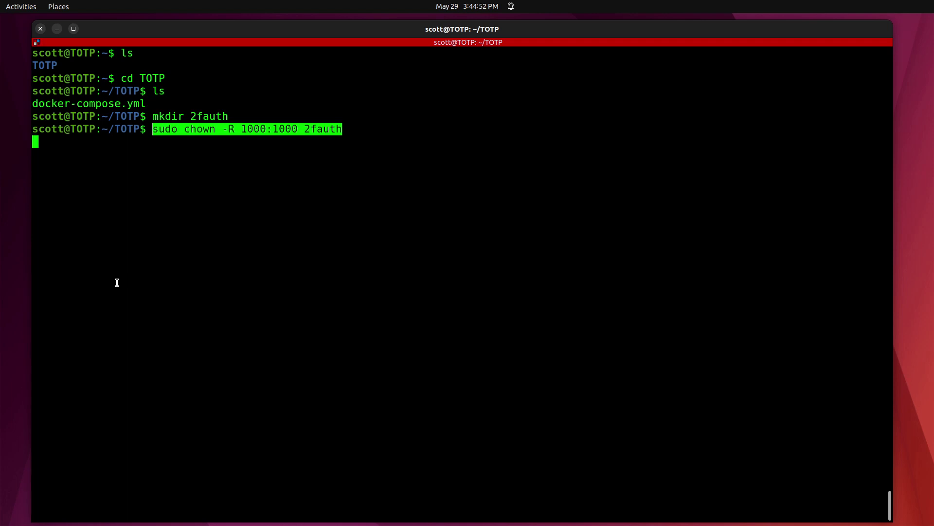
{"action": "key", "text": "Return"}
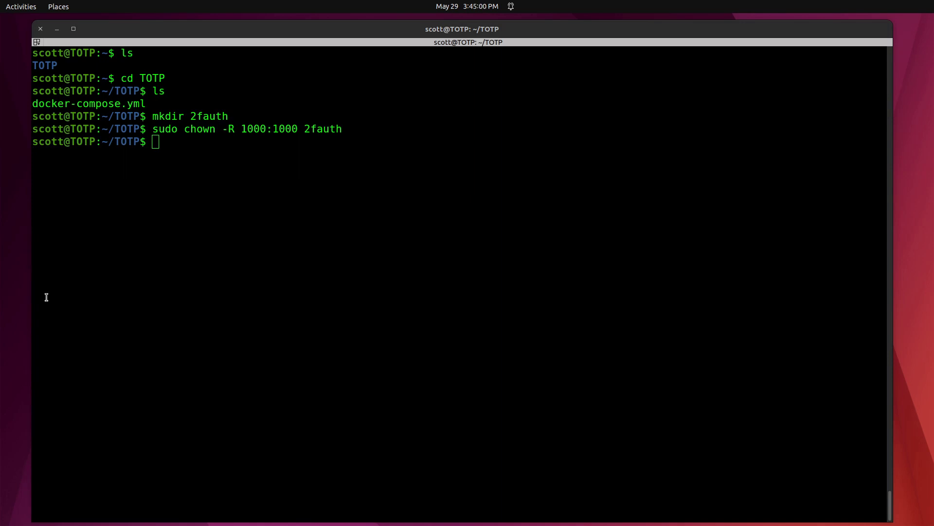
{"action": "left_click", "coordinate": [77, 286]}
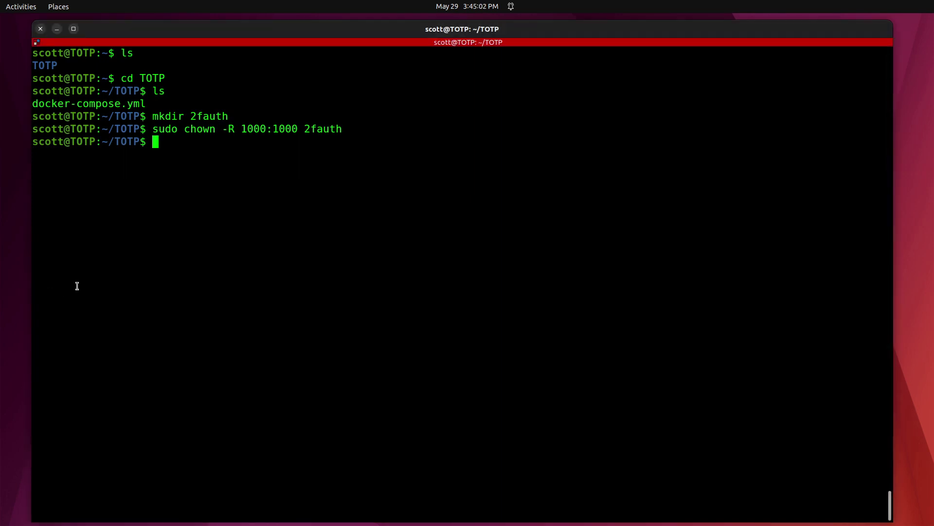
{"action": "type", "text": "sudo chmod 700 2fauth"}
{"action": "key", "text": "Return"}
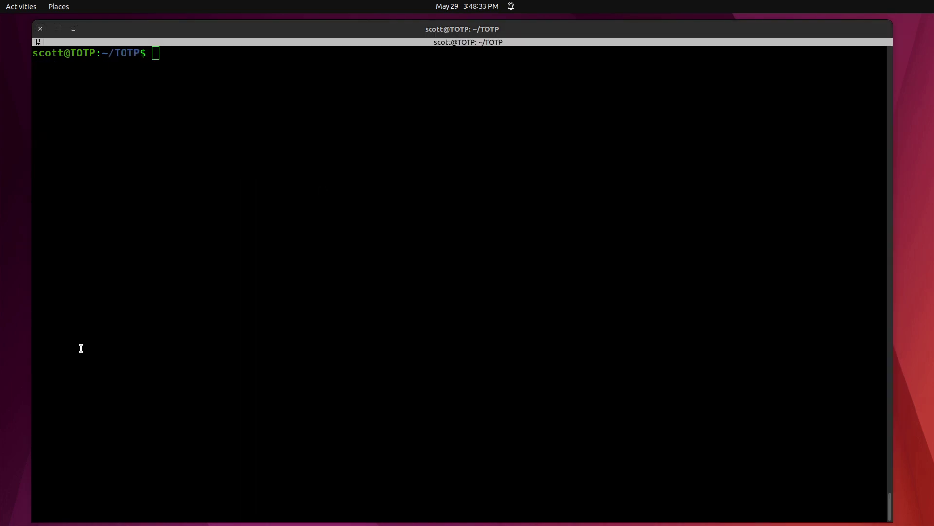
Open docker-compose.yml in nano and move down toward the 2fauth image line.
{"action": "left_click", "coordinate": [81, 348]}
{"action": "type", "text": "nano docker-compose.yml"}
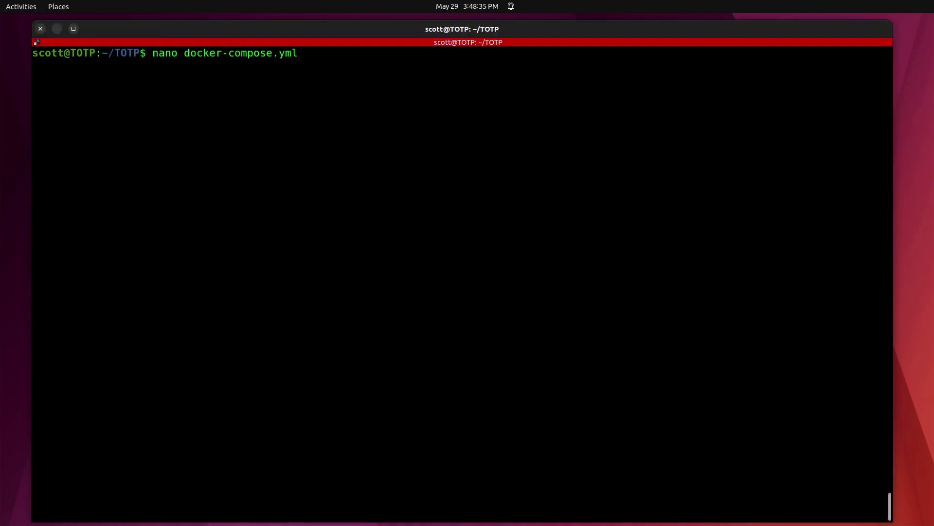
{"action": "key", "text": "Return"}
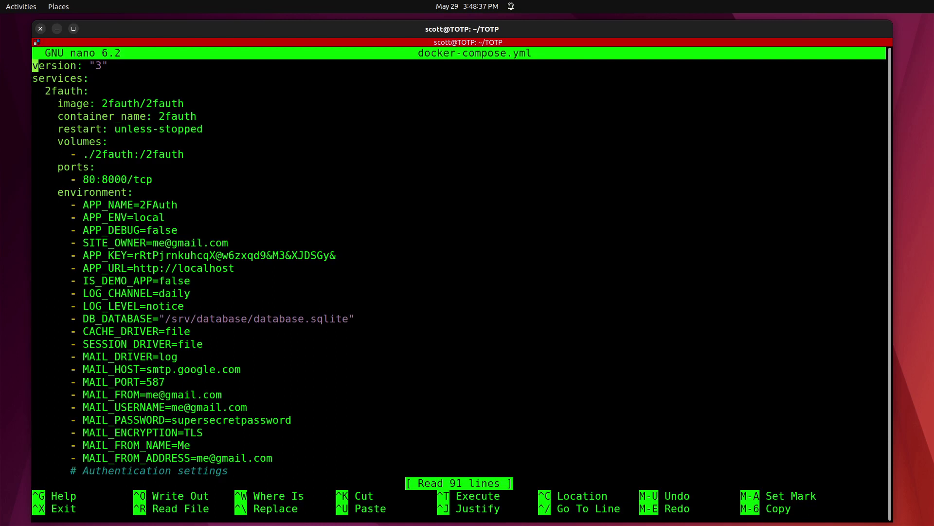
{"action": "key", "text": "Down"}
{"action": "key", "text": "Down"}
{"action": "key", "text": "Down"}
{"action": "key", "text": "Down"}
{"action": "key", "text": "Down"}
{"action": "key", "text": "Down"}
{"action": "key", "text": "Down"}
{"action": "key", "text": "Down"}
{"action": "key", "text": "Down"}
{"action": "key", "text": "Down"}
{"action": "key", "text": "Down"}
{"action": "key", "text": "Down"}
{"action": "key", "text": "Down"}
{"action": "key", "text": "Down"}
{"action": "key", "text": "Down"}
{"action": "key", "text": "Right"}
{"action": "key", "text": "Right"}
{"action": "key", "text": "Right"}
{"action": "key", "text": "Right"}
{"action": "key", "text": "Right"}
{"action": "key", "text": "Right"}
{"action": "key", "text": "Right"}
{"action": "key", "text": "Right"}
{"action": "key", "text": "Right"}
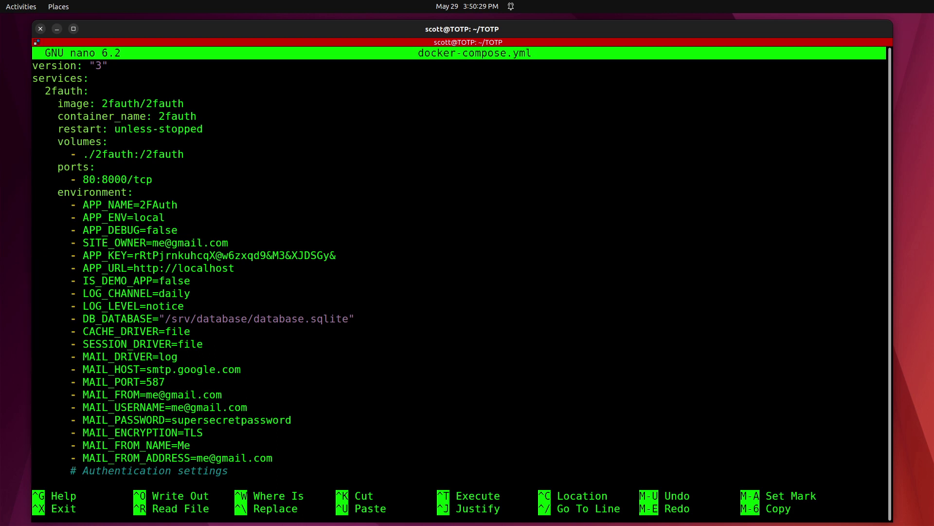
{"action": "key", "text": "Down"}
{"action": "key", "text": "Down"}
{"action": "key", "text": "Down"}
{"action": "key", "text": "Down"}
{"action": "key", "text": "Down"}
{"action": "left_click", "coordinate": [92, 331]}
{"action": "left_click", "coordinate": [91, 344]}
{"action": "left_click", "coordinate": [92, 356]}
{"action": "left_click", "coordinate": [92, 369]}
{"action": "left_click", "coordinate": [92, 419]}
{"action": "left_click", "coordinate": [92, 445]}
{"action": "left_click", "coordinate": [92, 457]}
{"action": "key", "text": "Down"}
{"action": "key", "text": "Down"}
{"action": "key", "text": "Down"}
{"action": "key", "text": "Down"}
{"action": "key", "text": "Down"}
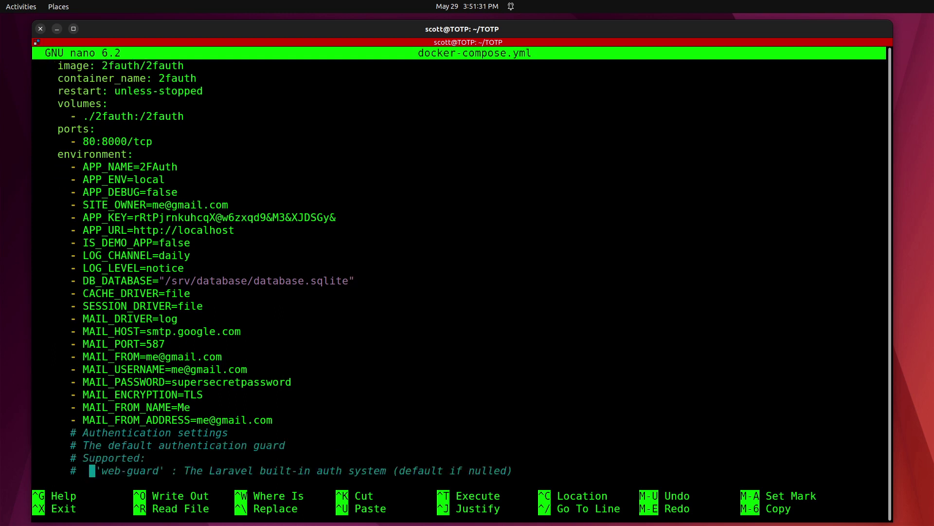
{"action": "key", "text": "Down"}
{"action": "key", "text": "Down"}
{"action": "key", "text": "Down"}
{"action": "key", "text": "Down"}
{"action": "key", "text": "Down"}
{"action": "key", "text": "Down"}
{"action": "key", "text": "Down"}
{"action": "key", "text": "Down"}
{"action": "key", "text": "Down"}
{"action": "key", "text": "Down"}
{"action": "key", "text": "Down"}
{"action": "key", "text": "Down"}
{"action": "key", "text": "Down"}
{"action": "key", "text": "Down"}
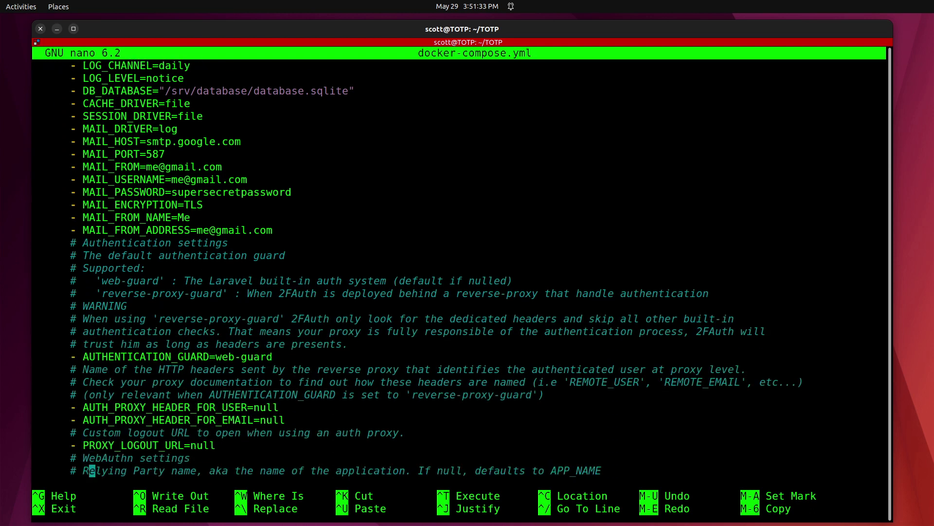
{"action": "key", "text": "Up"}
{"action": "key", "text": "Up"}
{"action": "key", "text": "Up"}
{"action": "key", "text": "Up"}
{"action": "key", "text": "Up"}
{"action": "key", "text": "Up"}
{"action": "key", "text": "Up"}
{"action": "key", "text": "Up"}
{"action": "key", "text": "Up"}
{"action": "key", "text": "Up"}
{"action": "key", "text": "Up"}
{"action": "key", "text": "Up"}
{"action": "key", "text": "Down"}
{"action": "key", "text": "Down"}
{"action": "key", "text": "Down"}
{"action": "key", "text": "Down"}
{"action": "key", "text": "Down"}
{"action": "key", "text": "Down"}
{"action": "key", "text": "Down"}
{"action": "key", "text": "Down"}
{"action": "key", "text": "Down"}
{"action": "key", "text": "Down"}
{"action": "key", "text": "Down"}
{"action": "key", "text": "Down"}
{"action": "key", "text": "Down"}
{"action": "key", "text": "Down"}
{"action": "key", "text": "Down"}
{"action": "key", "text": "Down"}
{"action": "key", "text": "Down"}
{"action": "key", "text": "Down"}
{"action": "key", "text": "Down"}
{"action": "key", "text": "Down"}
{"action": "key", "text": "Down"}
{"action": "key", "text": "Down"}
{"action": "key", "text": "Down"}
{"action": "key", "text": "Down"}
{"action": "key", "text": "Down"}
{"action": "key", "text": "Down"}
{"action": "key", "text": "Down"}
{"action": "key", "text": "Down"}
{"action": "key", "text": "Down"}
{"action": "key", "text": "Down"}
{"action": "key", "text": "Down"}
{"action": "key", "text": "Down"}
{"action": "key", "text": "Down"}
{"action": "key", "text": "Down"}
{"action": "key", "text": "Down"}
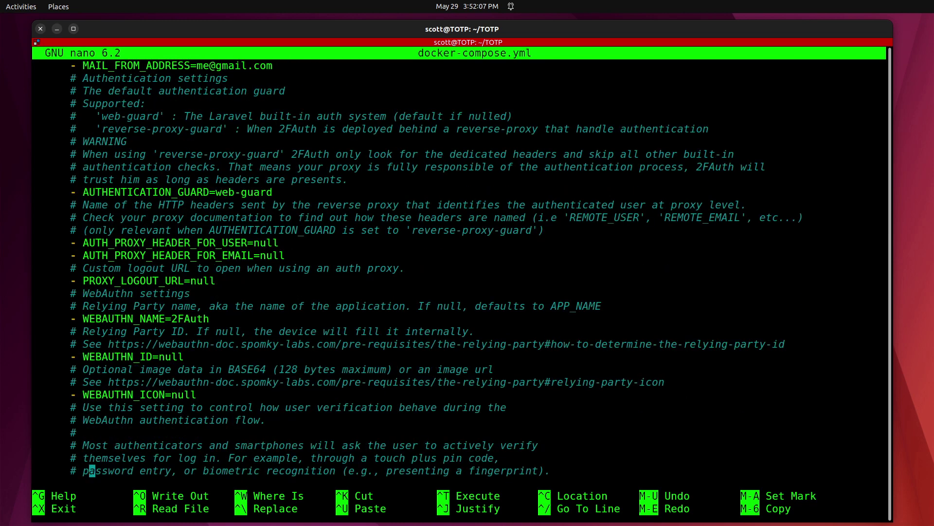
{"action": "key", "text": "Down"}
{"action": "key", "text": "Down"}
{"action": "key", "text": "Down"}
{"action": "key", "text": "Down"}
{"action": "key", "text": "Down"}
{"action": "key", "text": "Down"}
{"action": "key", "text": "Down"}
{"action": "key", "text": "Down"}
{"action": "key", "text": "Down"}
{"action": "key", "text": "Down"}
{"action": "key", "text": "Down"}
{"action": "key", "text": "Down"}
{"action": "key", "text": "Down"}
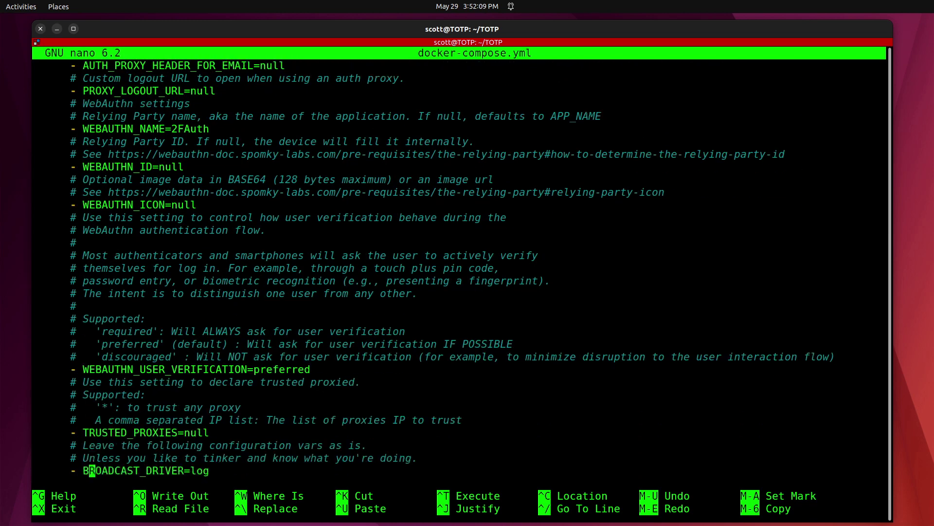
{"action": "key", "text": "Down"}
{"action": "key", "text": "Down"}
{"action": "key", "text": "Down"}
{"action": "key", "text": "Down"}
{"action": "key", "text": "Down"}
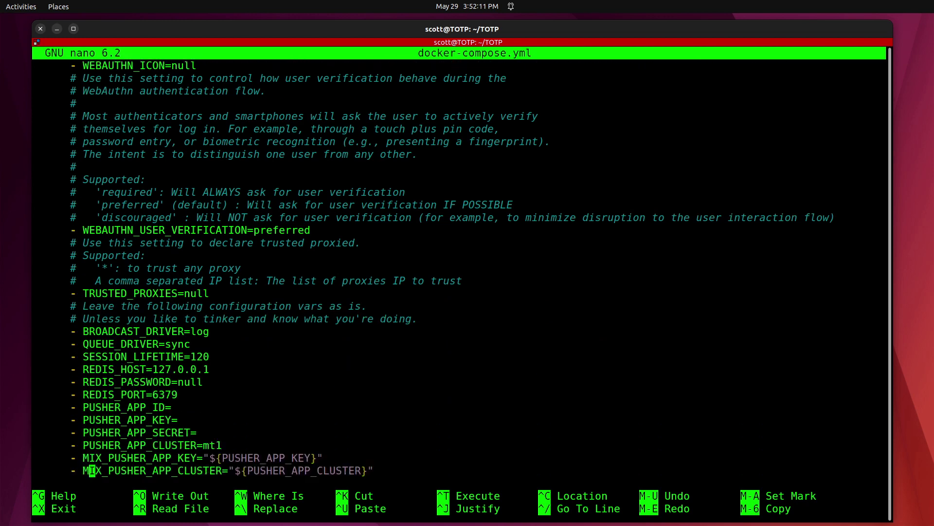
{"action": "key", "text": "Up"}
{"action": "key", "text": "Up"}
{"action": "key", "text": "Up"}
{"action": "key", "text": "Up"}
{"action": "key", "text": "Up"}
{"action": "key", "text": "Up"}
{"action": "key", "text": "Up"}
{"action": "key", "text": "Up"}
{"action": "key", "text": "Up"}
{"action": "key", "text": "Up"}
{"action": "key", "text": "Up"}
{"action": "key", "text": "Up"}
{"action": "key", "text": "Up"}
{"action": "key", "text": "Up"}
{"action": "key", "text": "Up"}
{"action": "key", "text": "Up"}
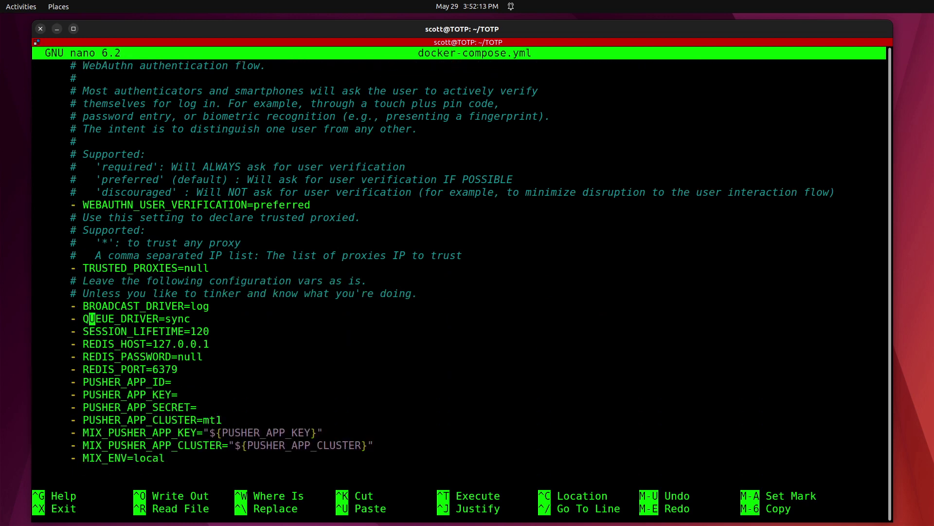
{"action": "key", "text": "Down"}
{"action": "key", "text": "Down"}
{"action": "key", "text": "Down"}
{"action": "key", "text": "Down"}
{"action": "key", "text": "Down"}
{"action": "key", "text": "Down"}
{"action": "key", "text": "Down"}
{"action": "key", "text": "Down"}
{"action": "key", "text": "Down"}
{"action": "key", "text": "Down"}
{"action": "key", "text": "Down"}
{"action": "key", "text": "Down"}
{"action": "key", "text": "Down"}
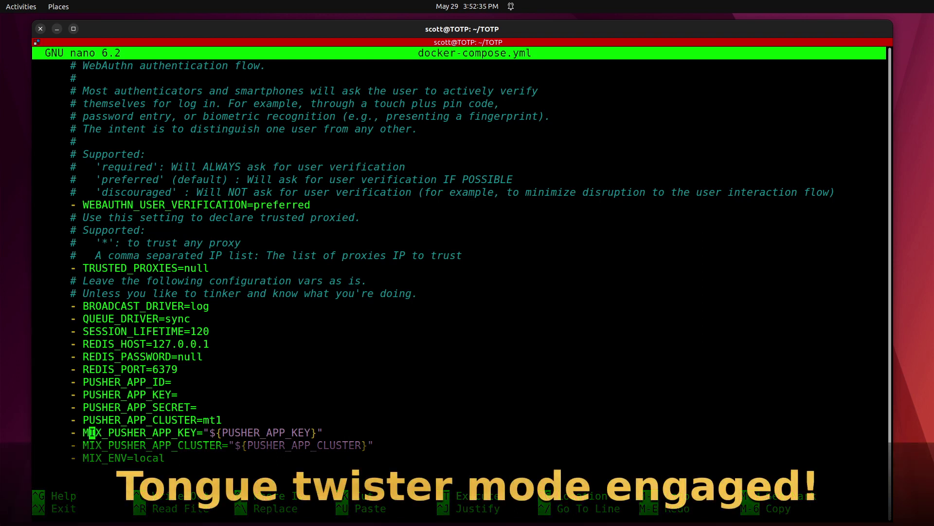
Start the 2fauth container with docker compose up -d and follow its startup logs.
{"action": "key", "text": "Down"}
{"action": "key", "text": "Down"}
{"action": "key", "text": "Down"}
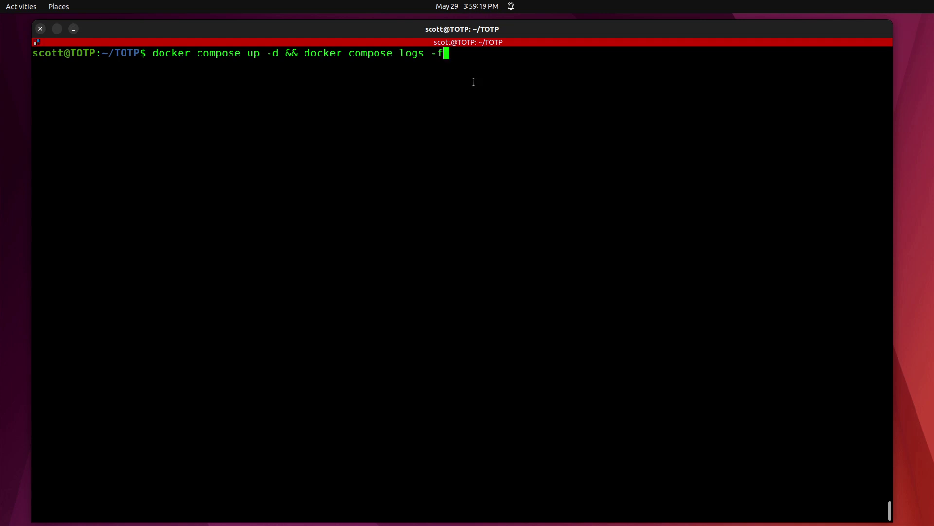
{"action": "key", "text": "Return"}
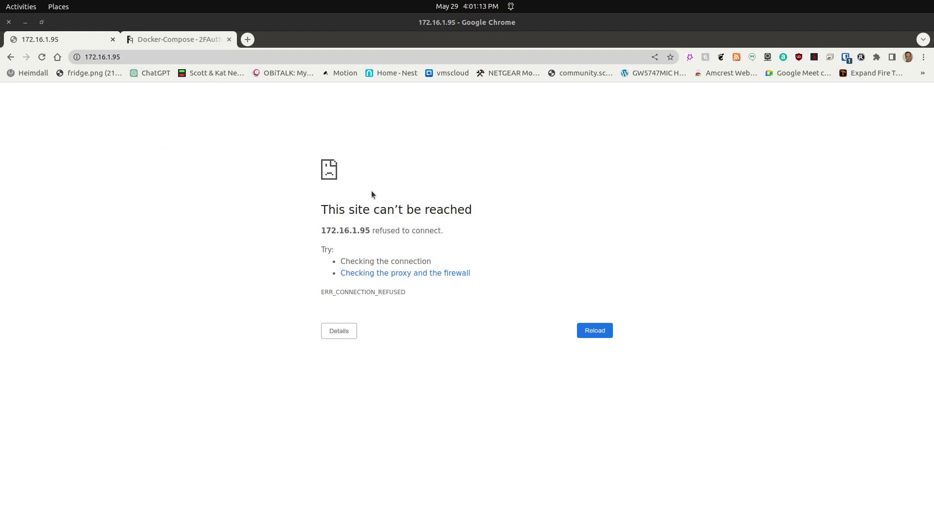
Reload 172.16.1.95 in Chrome until the 2FAuth login page appears.
{"action": "left_click", "coordinate": [602, 332]}
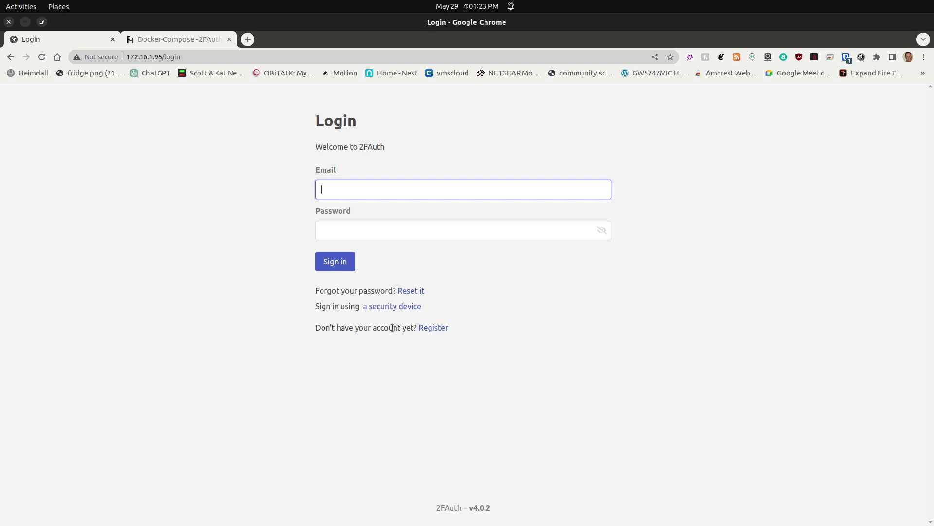
Register a 2FAuth user with a name, the saved e-mail suggestion and a 10-character password.
{"action": "left_click", "coordinate": [436, 328]}
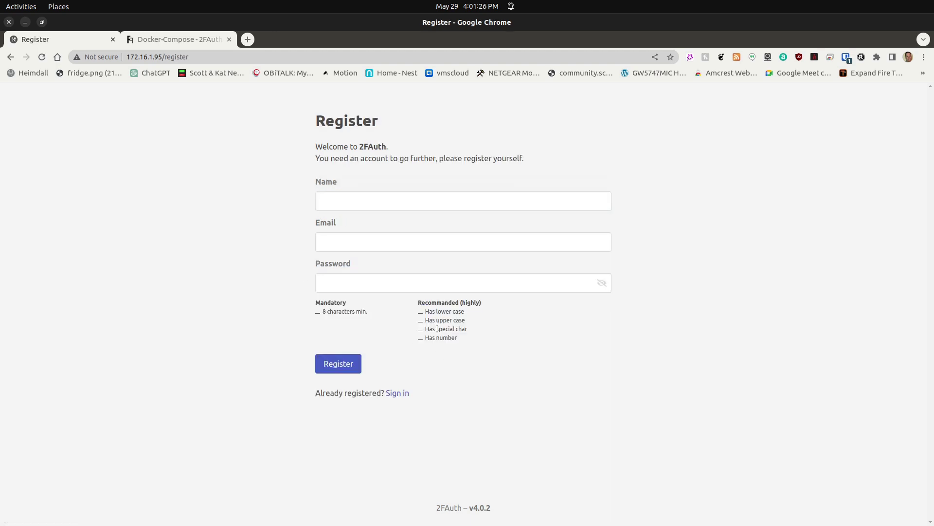
{"action": "left_click", "coordinate": [367, 197]}
{"action": "type", "text": "Scott"}
{"action": "left_click", "coordinate": [362, 236]}
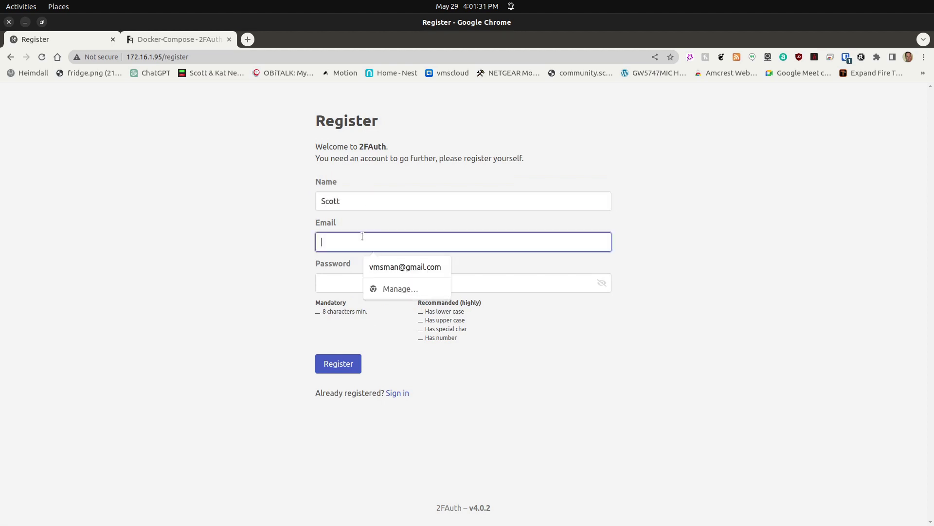
{"action": "left_click", "coordinate": [404, 267]}
{"action": "left_click", "coordinate": [354, 283]}
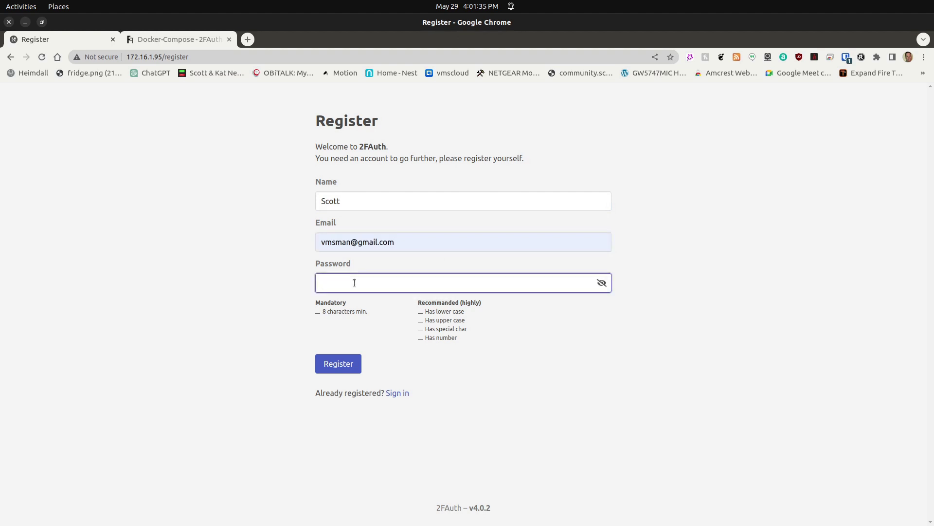
{"action": "type", "text": "••••••"}
{"action": "key", "text": "BackSpace"}
{"action": "key", "text": "BackSpace"}
{"action": "key", "text": "BackSpace"}
{"action": "key", "text": "BackSpace"}
{"action": "key", "text": "BackSpace"}
{"action": "type", "text": "••••••••"}
{"action": "type", "text": "••"}
{"action": "left_click", "coordinate": [331, 366]}
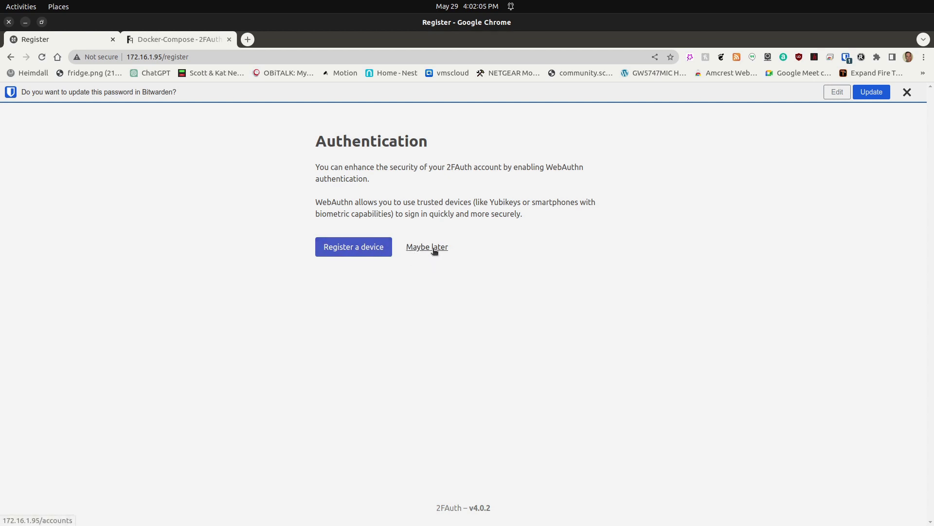
Choose 'Maybe later' to skip WebAuthn security device registration.
{"action": "left_click", "coordinate": [433, 247]}
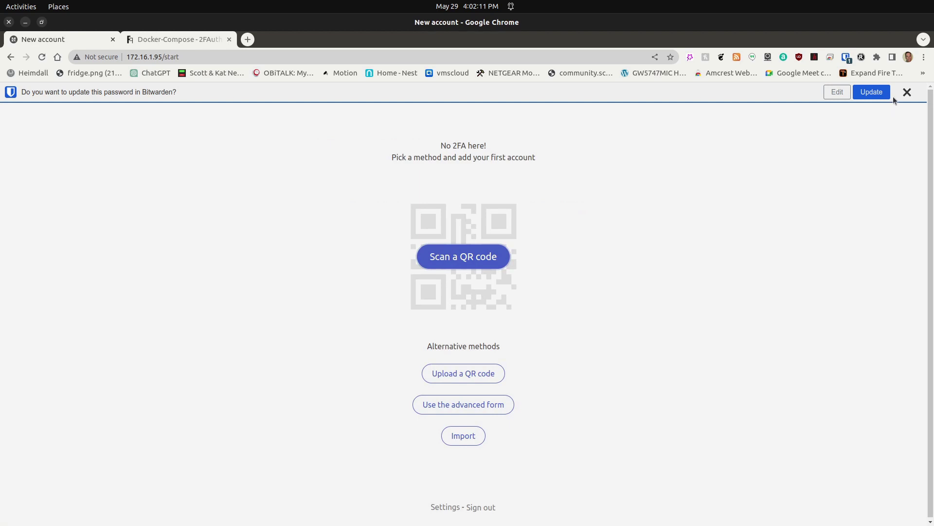
Close the Bitwarden 'update this password' bar.
{"action": "left_click", "coordinate": [906, 92]}
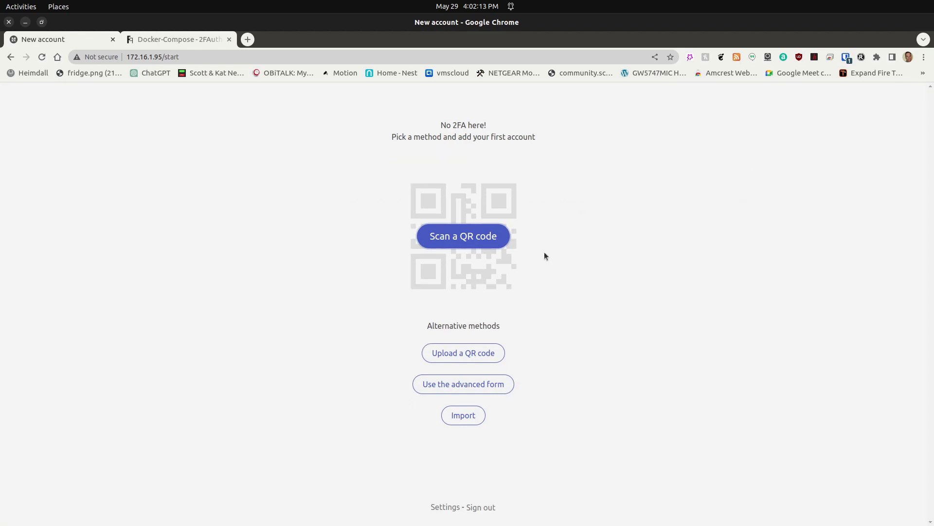